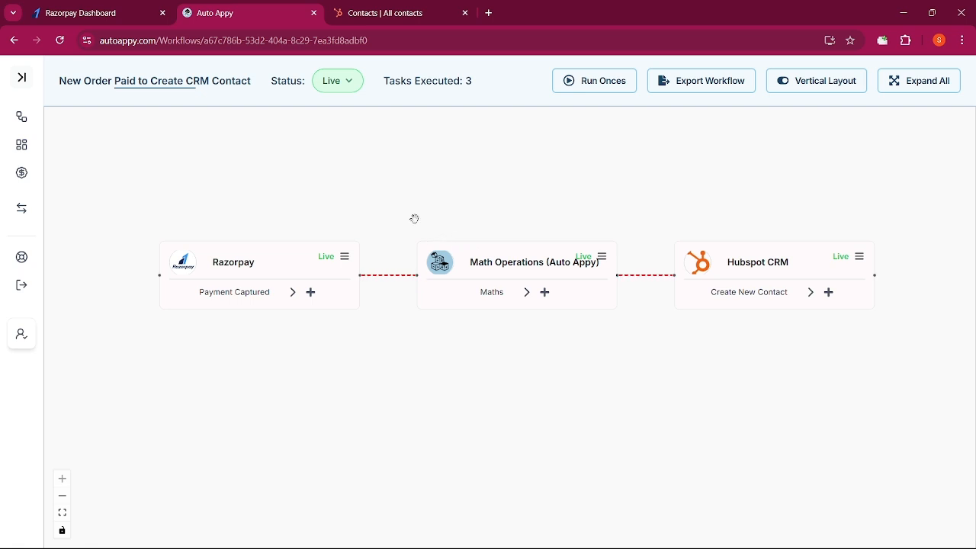
Open autoappy.com in a new tab and scroll through its homepage apps, automations and pricing sections
left_click(489, 13)
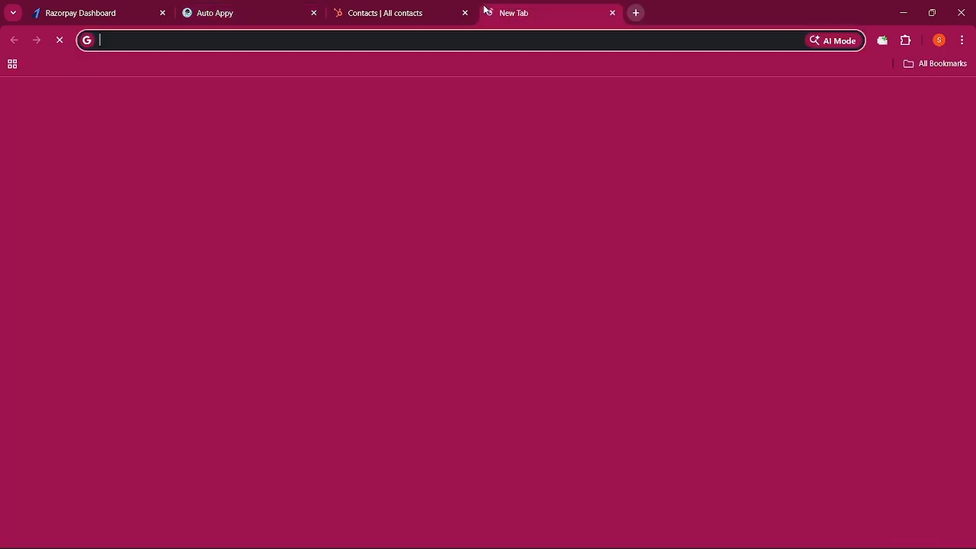
type("autoappy.com")
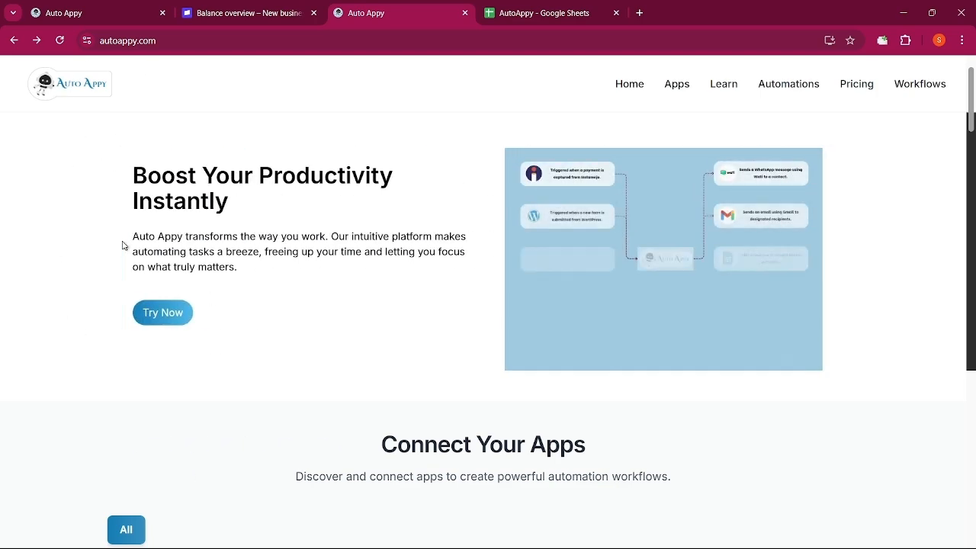
scroll(122, 245, "down", 5)
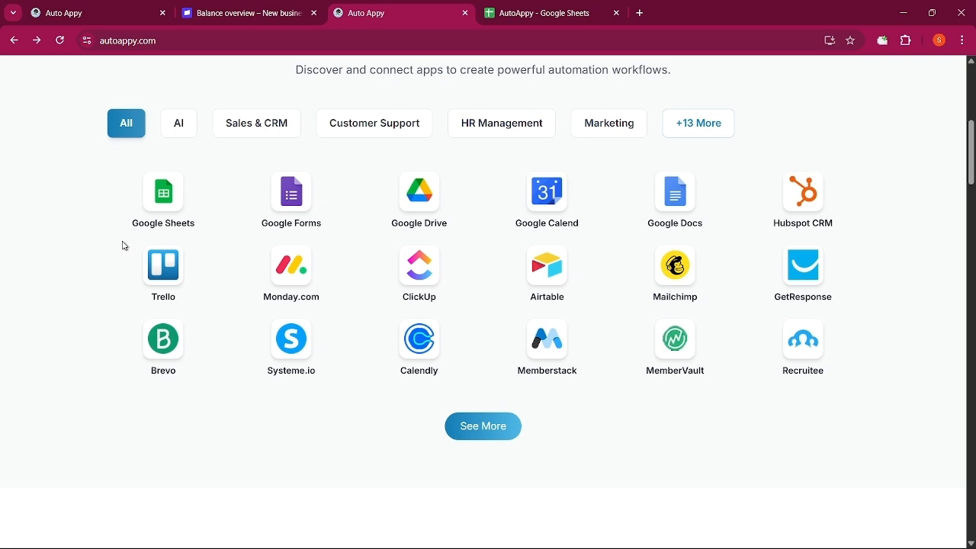
scroll(125, 246, "down", 5)
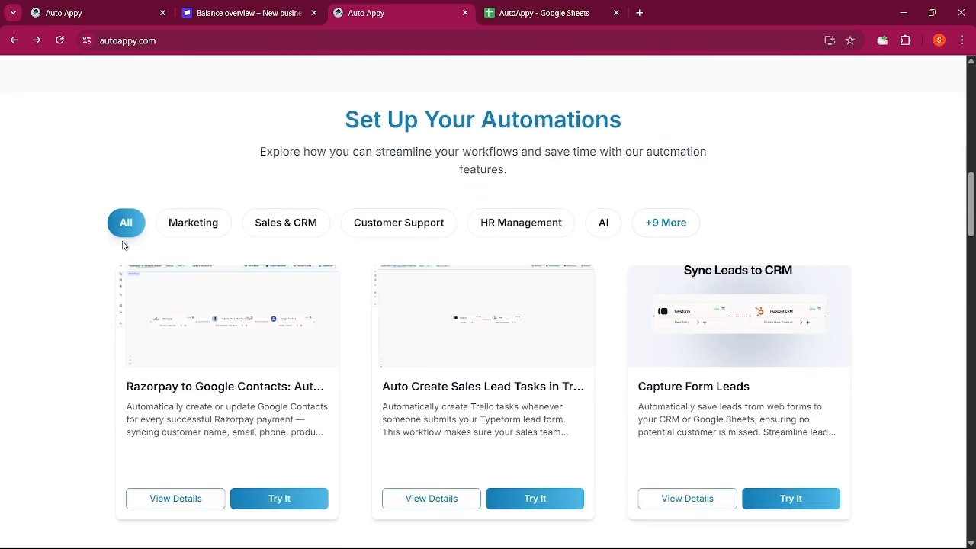
scroll(125, 246, "down", 10)
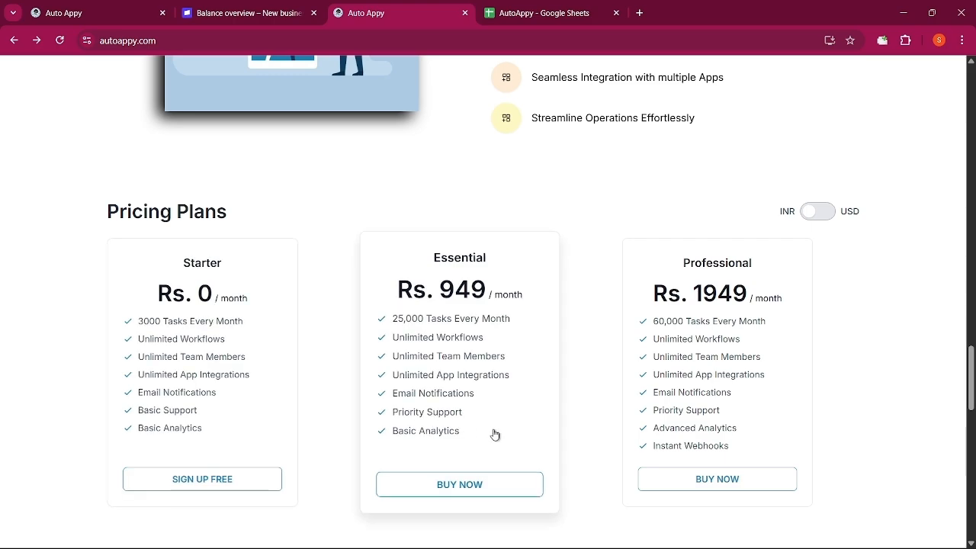
scroll(494, 435, "up", 20)
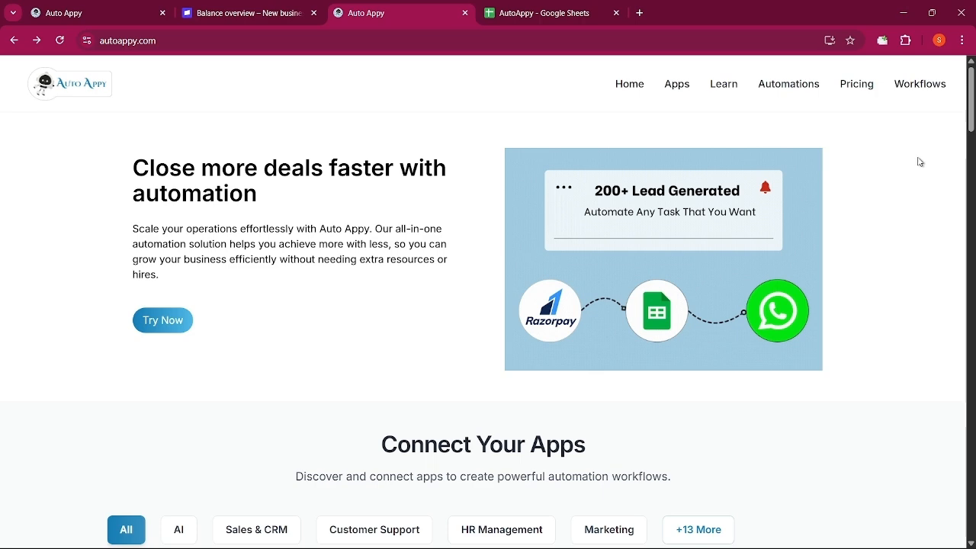
Go to the Workflows dashboard and create a new workflow named "New Order Paid to Create CRM Contact"
left_click(918, 93)
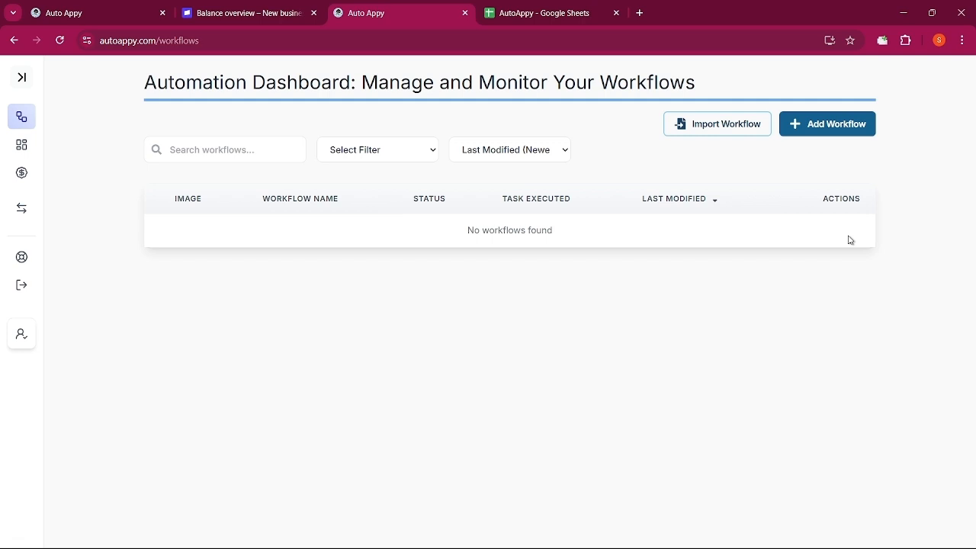
left_click(823, 124)
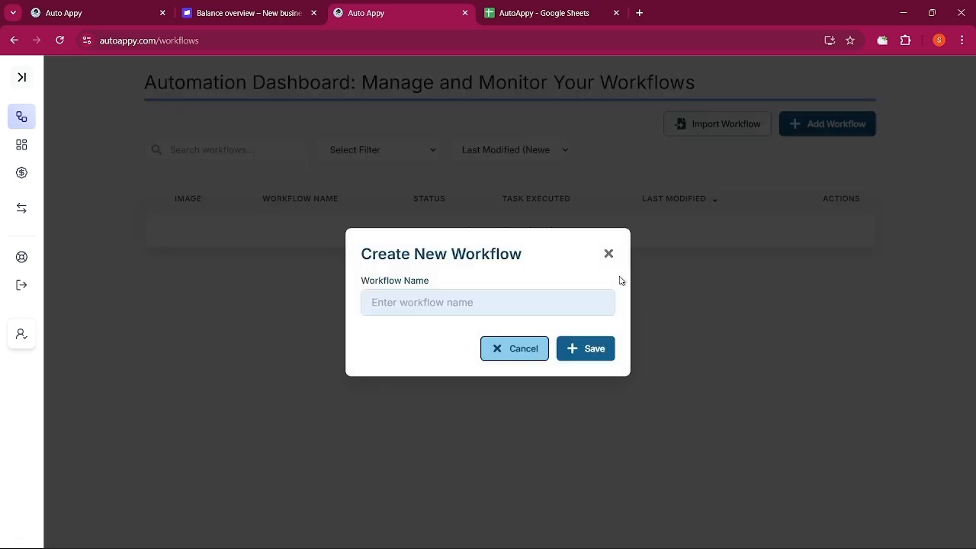
left_click(519, 303)
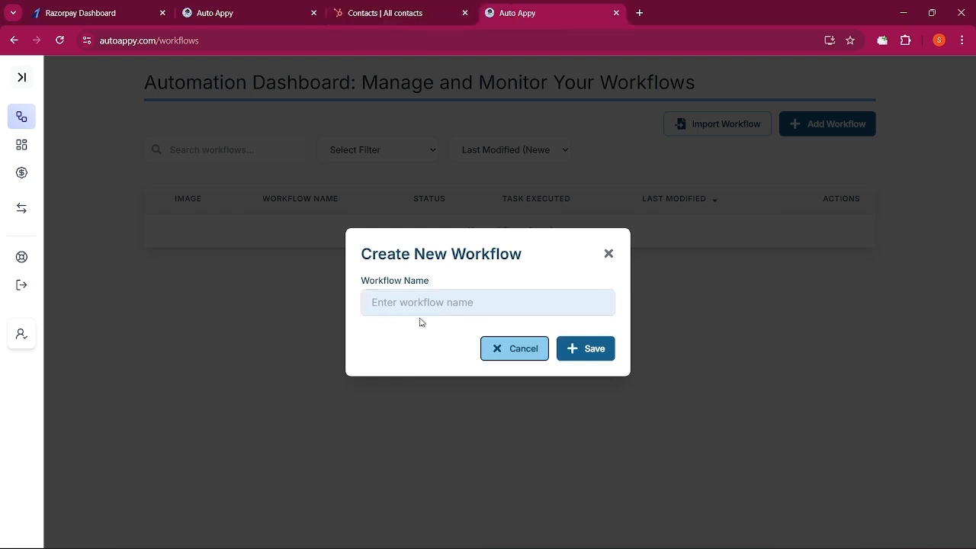
left_click(421, 296)
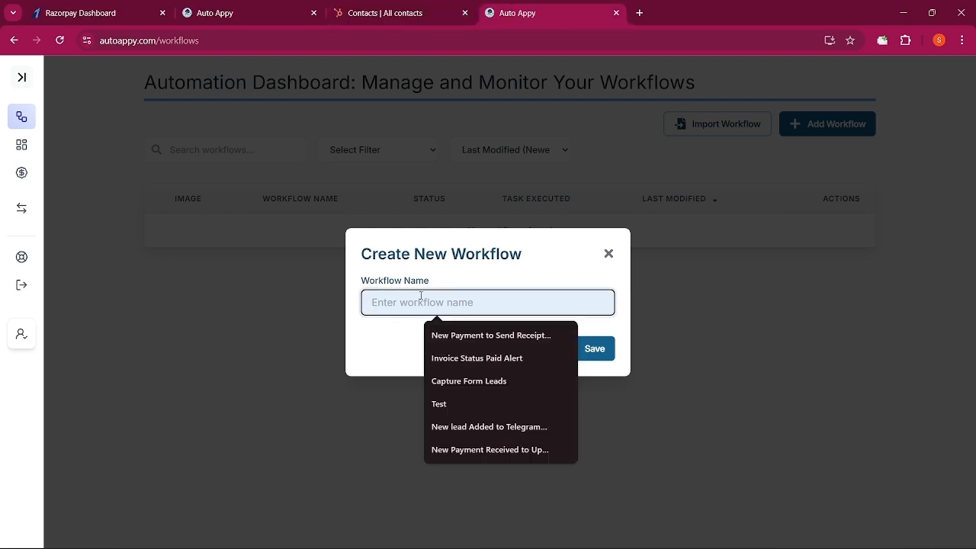
type("new Ord")
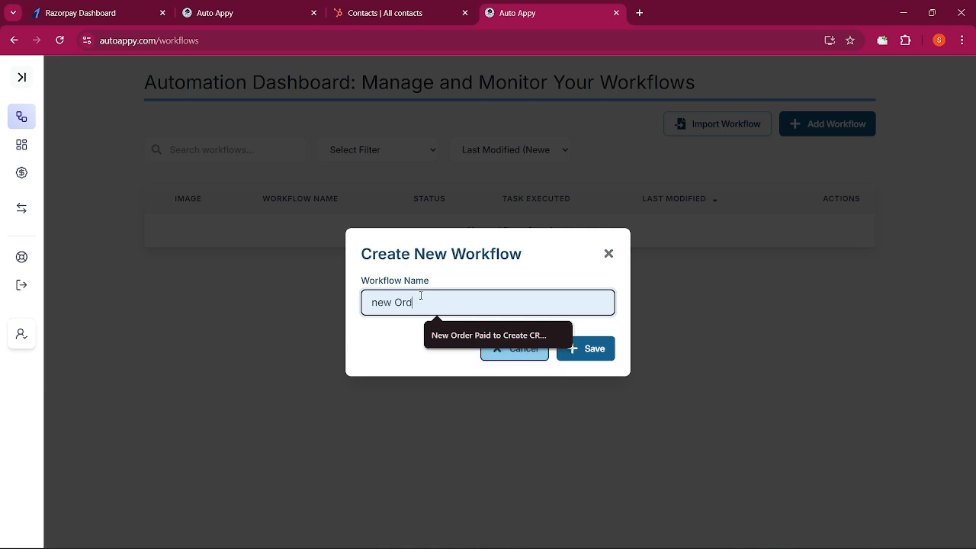
type("er Paid to Create CRM Contact")
left_click(458, 336)
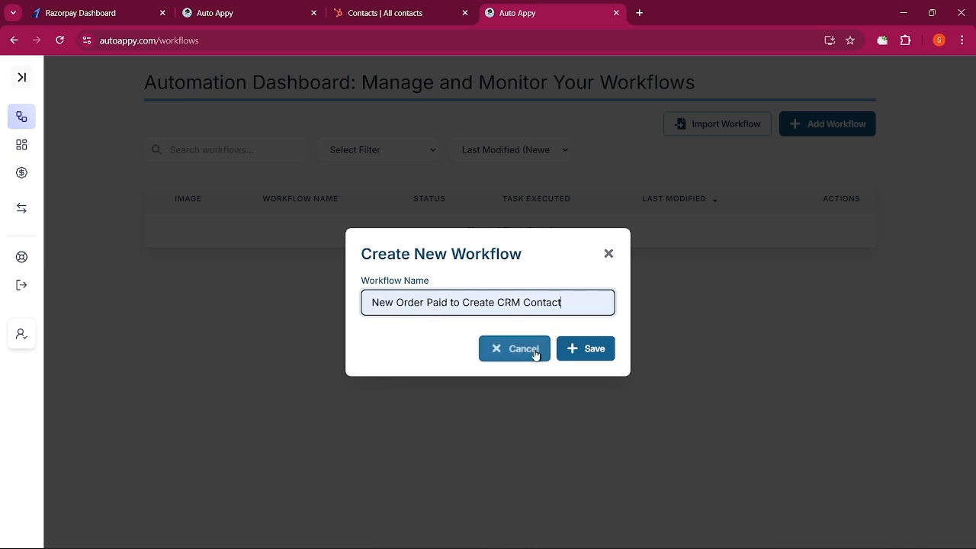
left_click(584, 349)
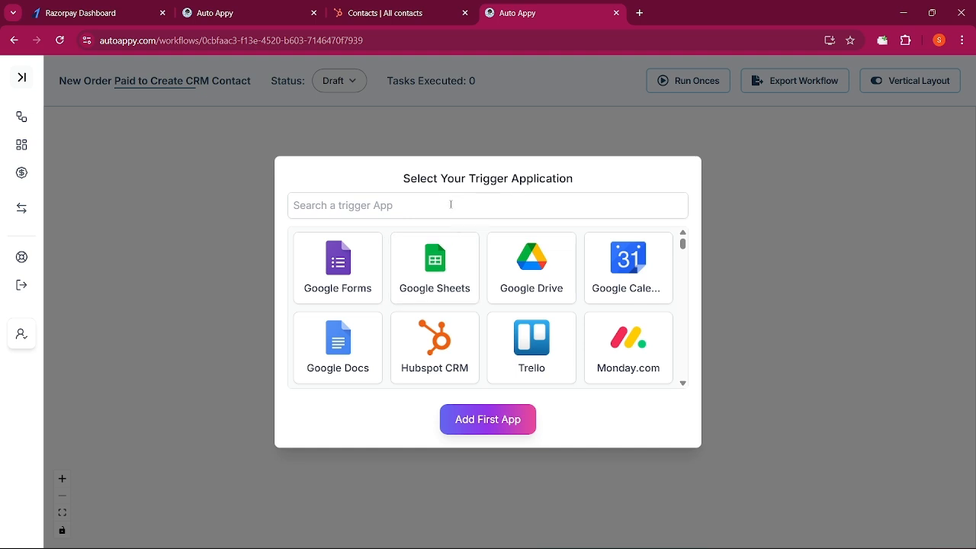
Add Razorpay as the workflow's trigger app with the Payment Captured trigger
left_click(450, 205)
type("razo")
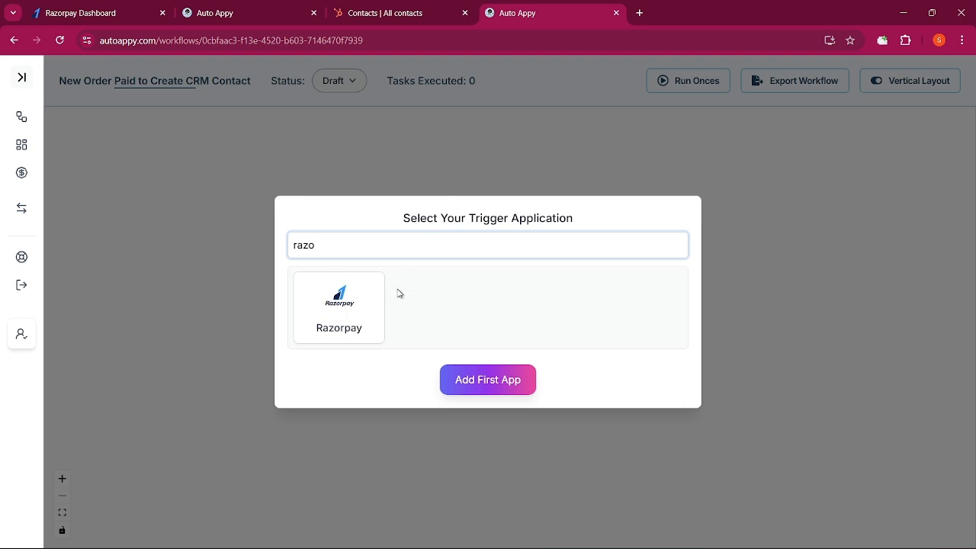
left_click(357, 313)
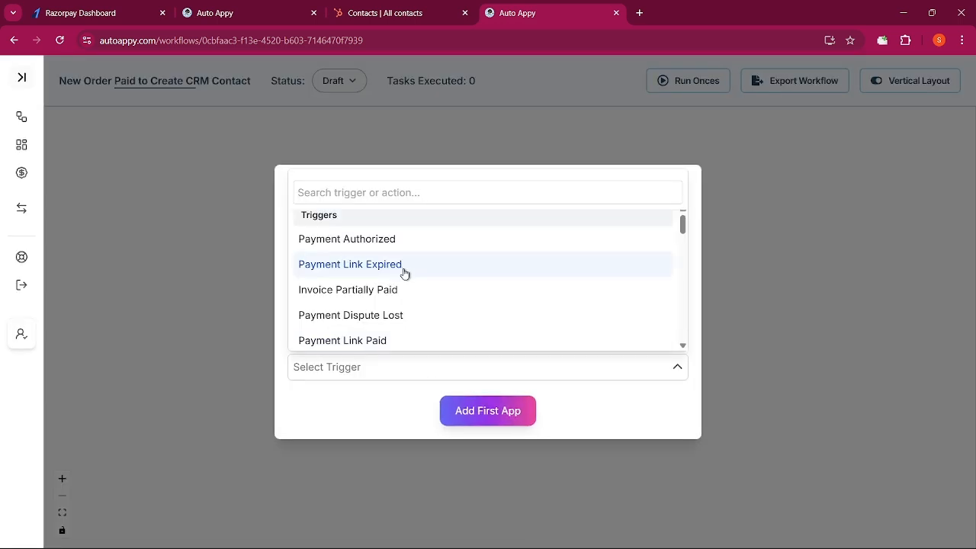
scroll(404, 273, "down", 5)
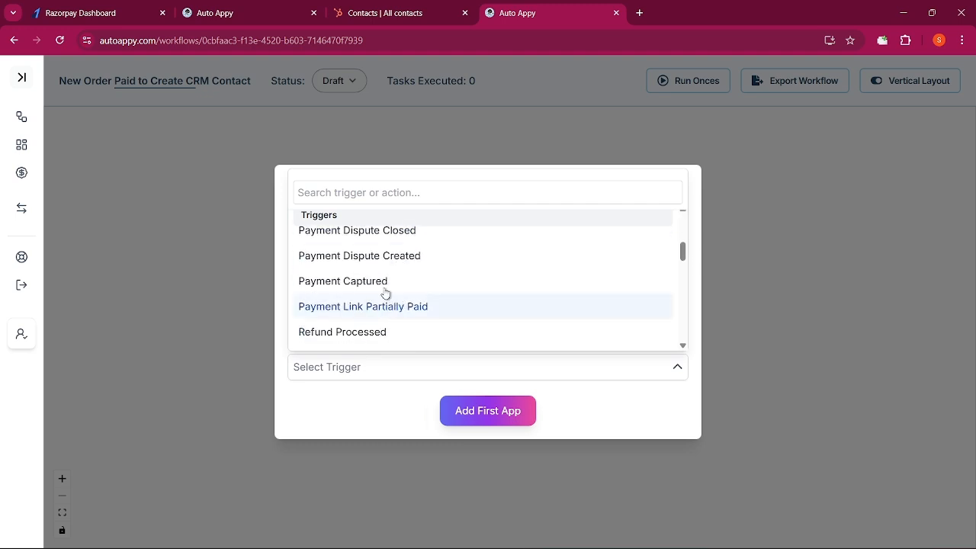
left_click(385, 284)
left_click(480, 416)
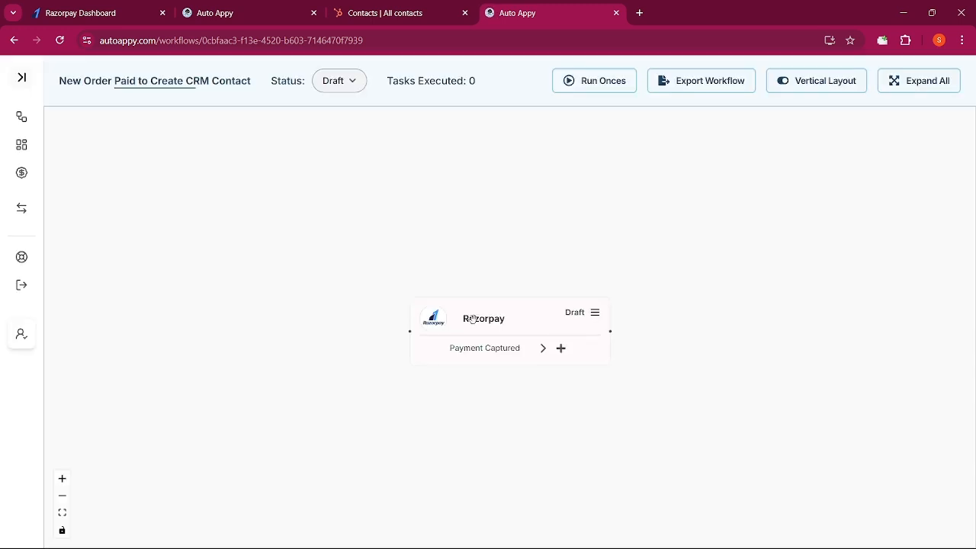
Move the Razorpay trigger node to the left and open its webhook setup panel
left_click_drag(503, 319, 275, 263)
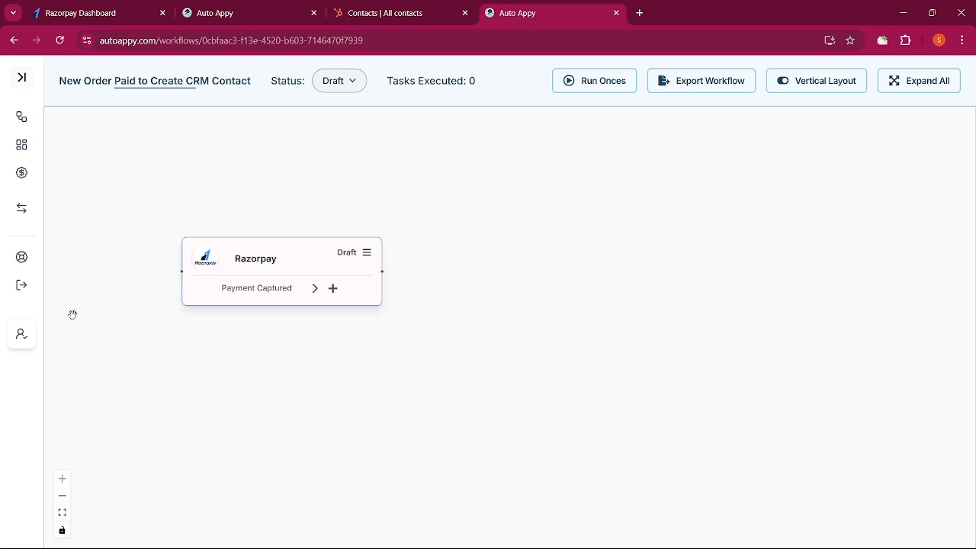
left_click(367, 259)
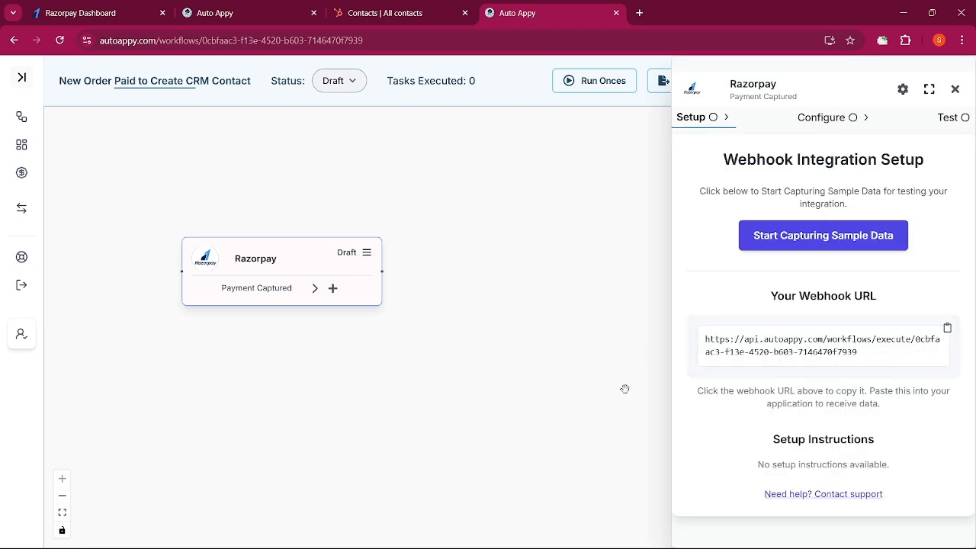
Close the older Auto Appy tab and copy the Razorpay trigger's webhook URL
left_click(67, 5)
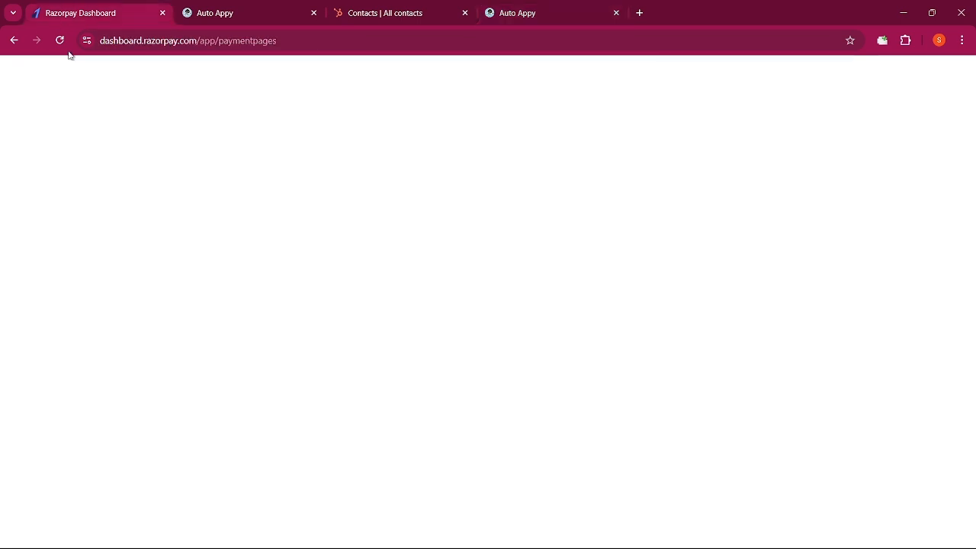
left_click(525, 16)
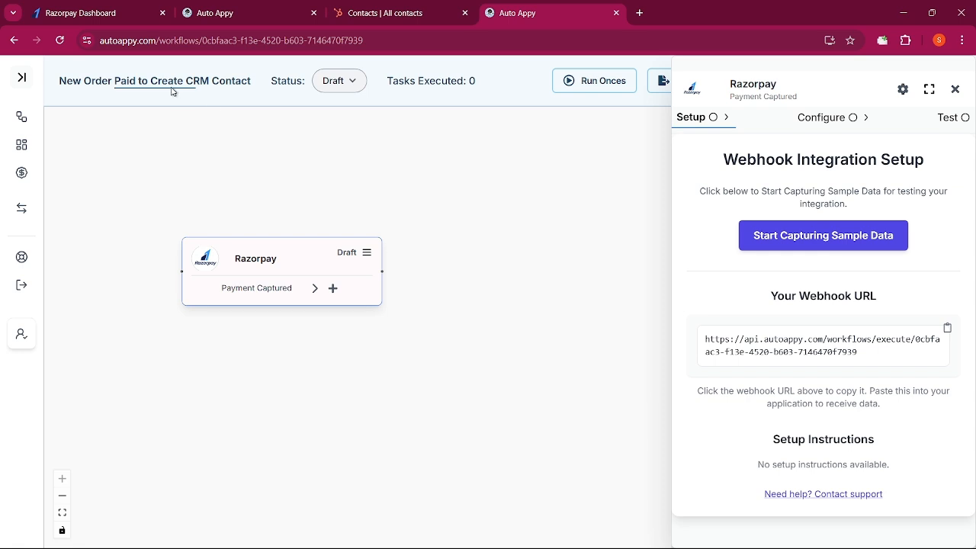
left_click(86, 23)
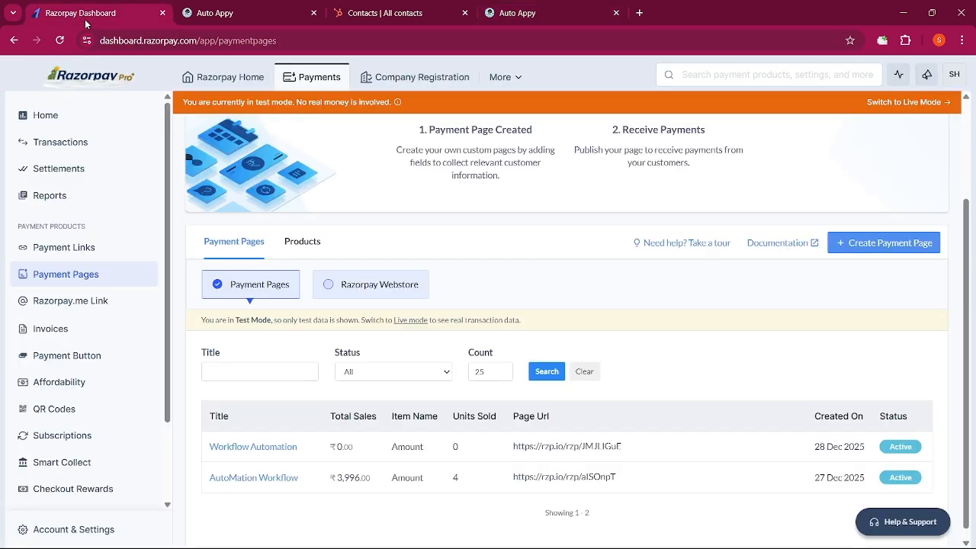
left_click(534, 15)
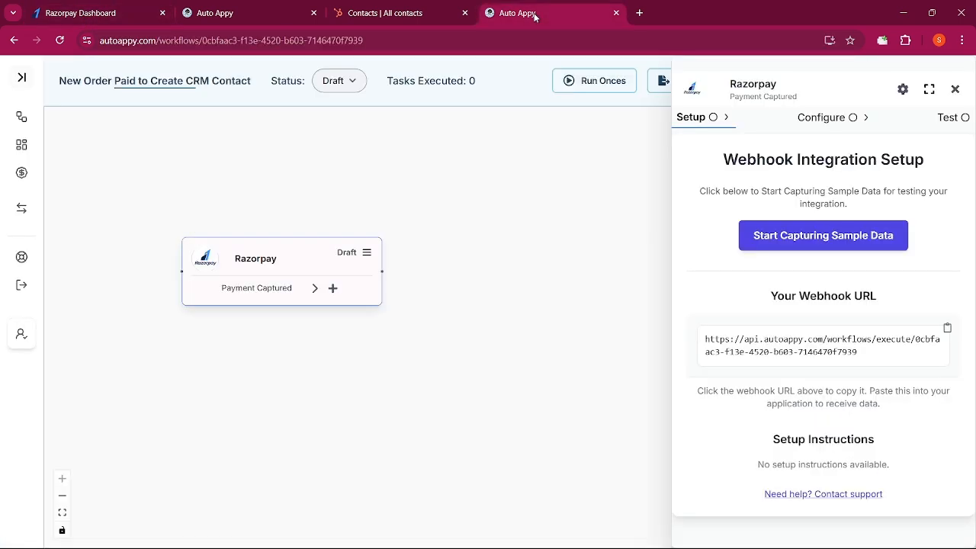
left_click(313, 13)
left_click(816, 352)
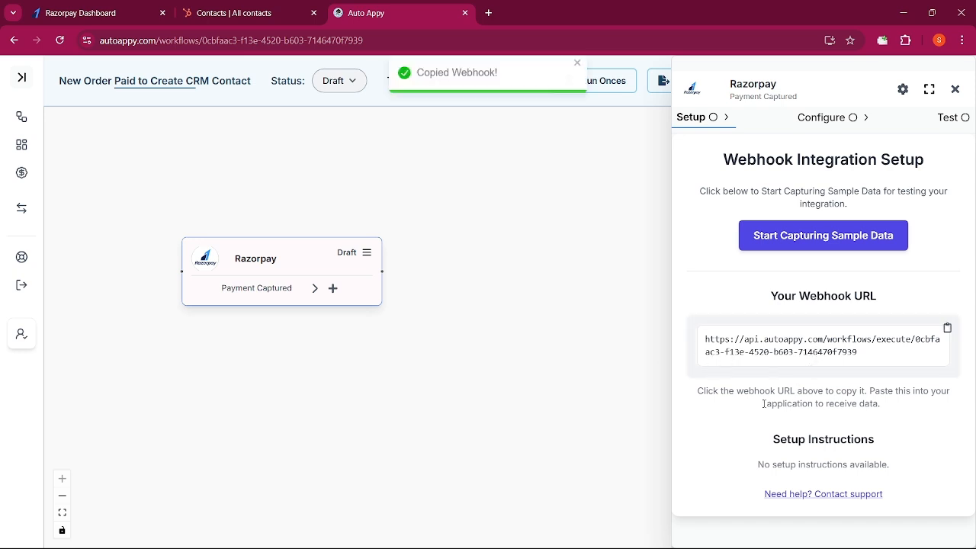
Open the Webhooks page from the Razorpay dashboard's account settings by searching for webhooks
left_click(42, 12)
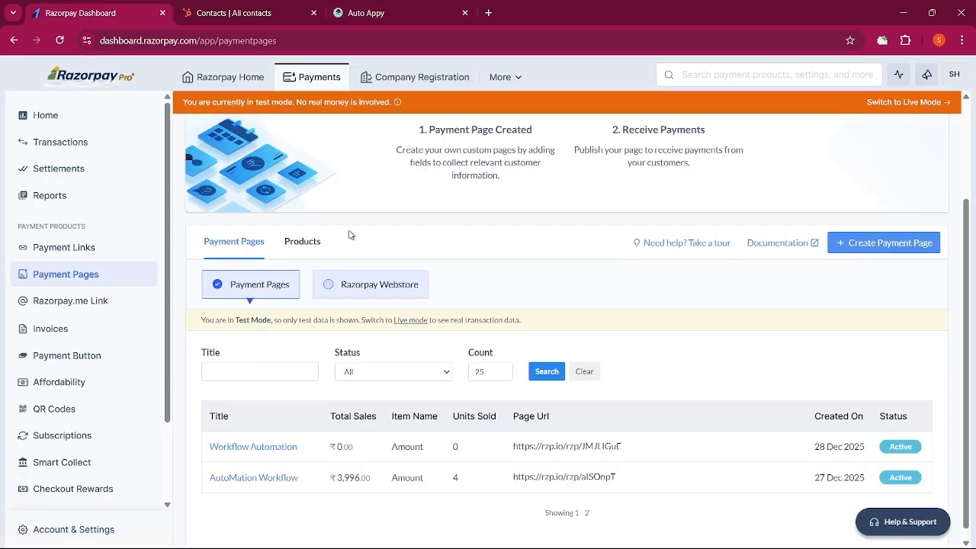
left_click(92, 532)
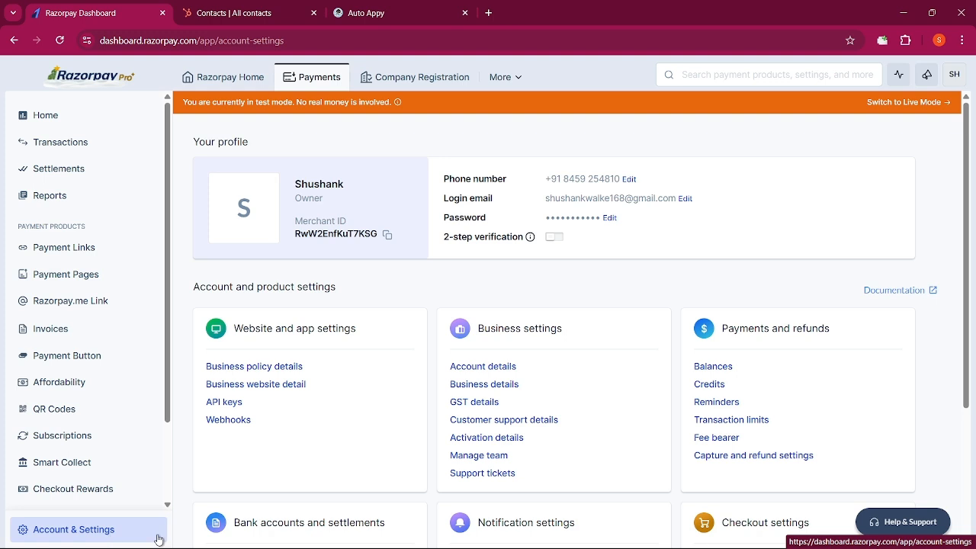
left_click(698, 75)
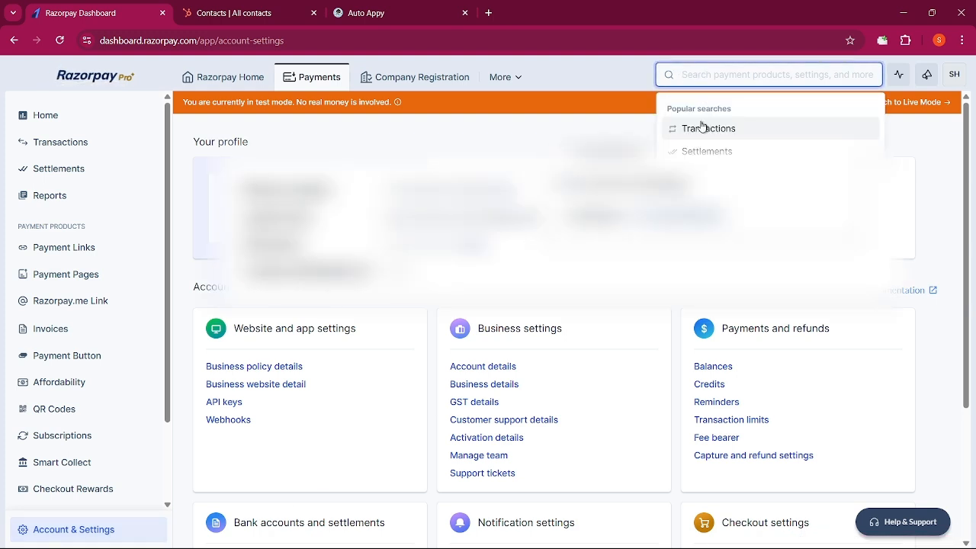
type("web")
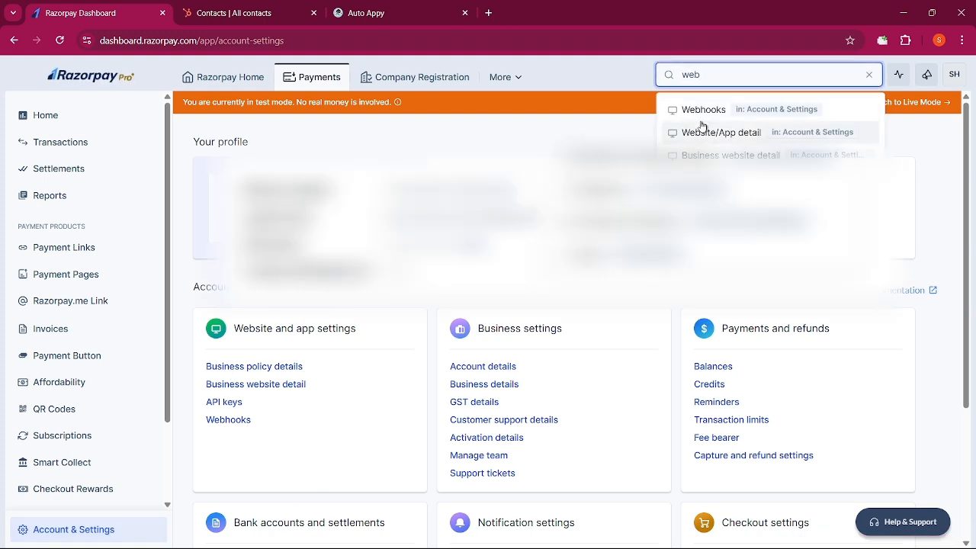
left_click(703, 111)
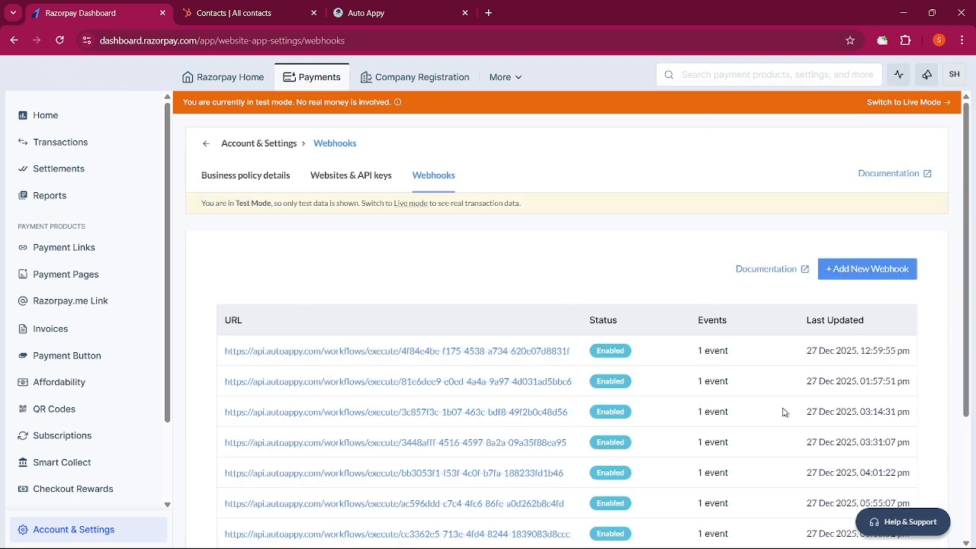
Create a new Razorpay webhook with the copied Auto Appy URL subscribed to the payment.captured event
left_click(865, 265)
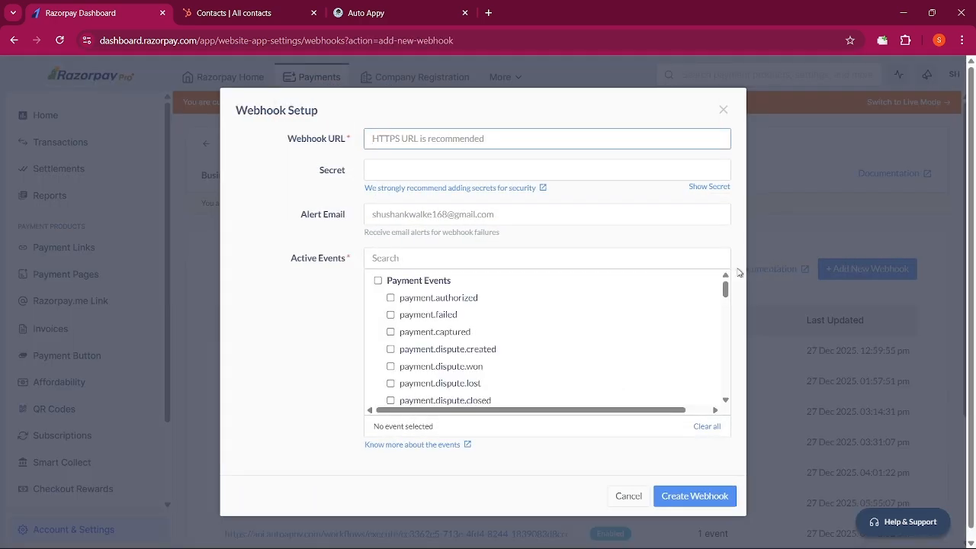
left_click(469, 142)
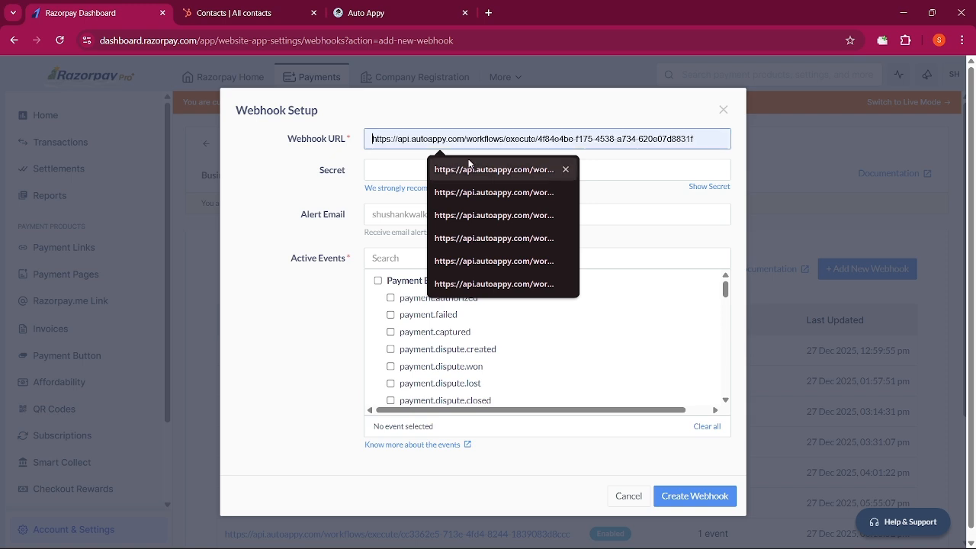
left_click(472, 169)
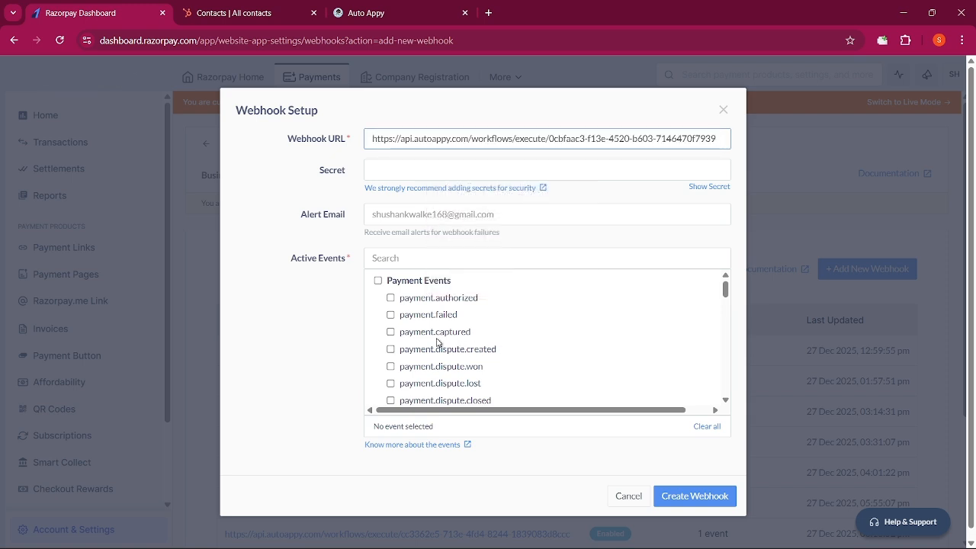
left_click(391, 332)
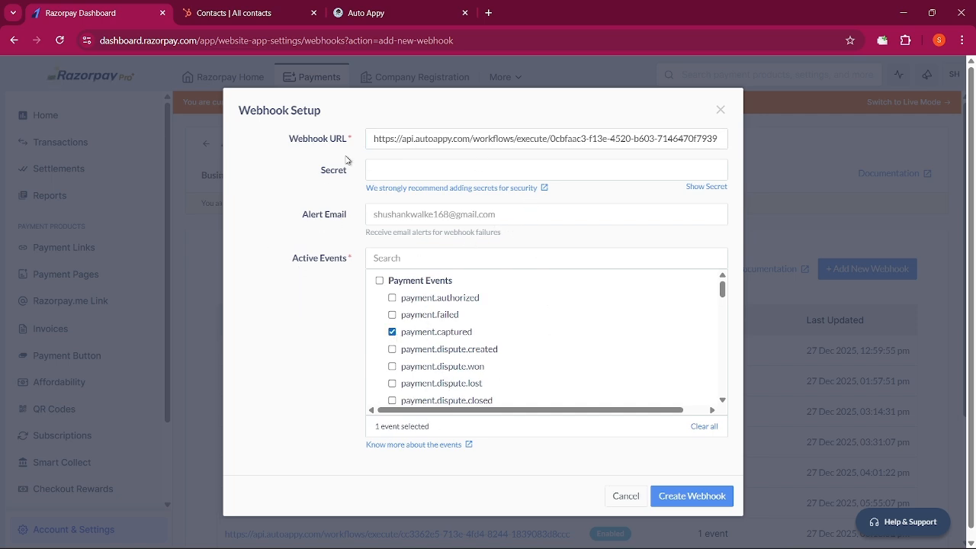
left_click(667, 501)
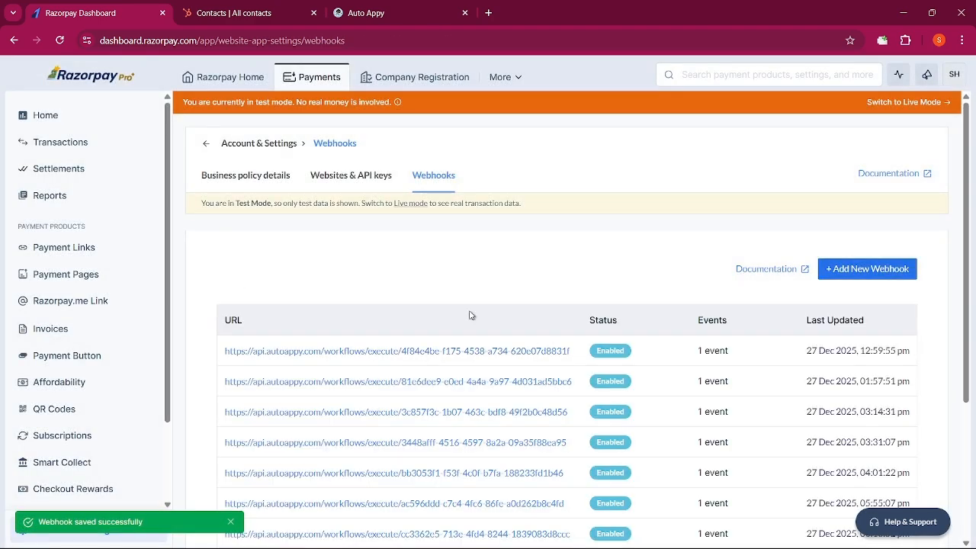
left_click(399, 15)
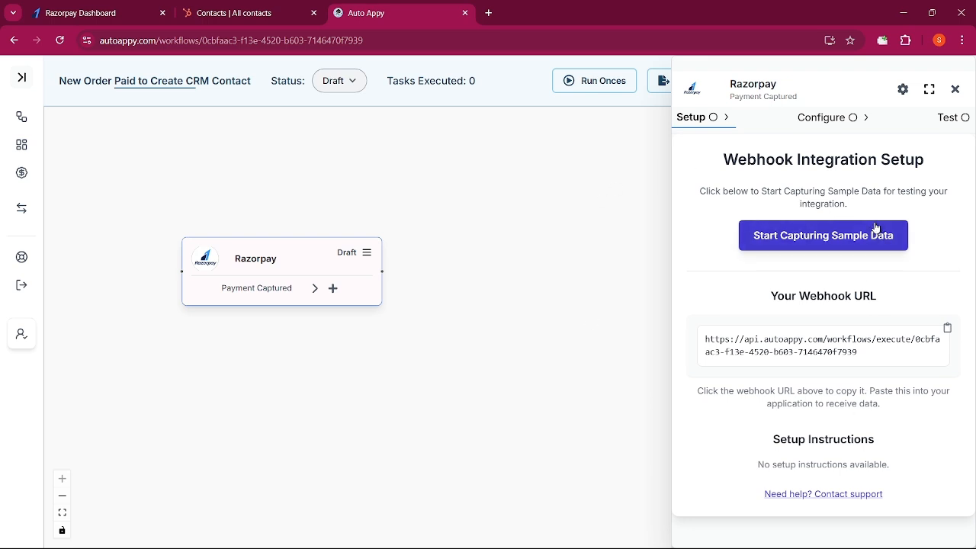
Start capturing sample data for the Razorpay Payment Captured trigger
left_click(64, 11)
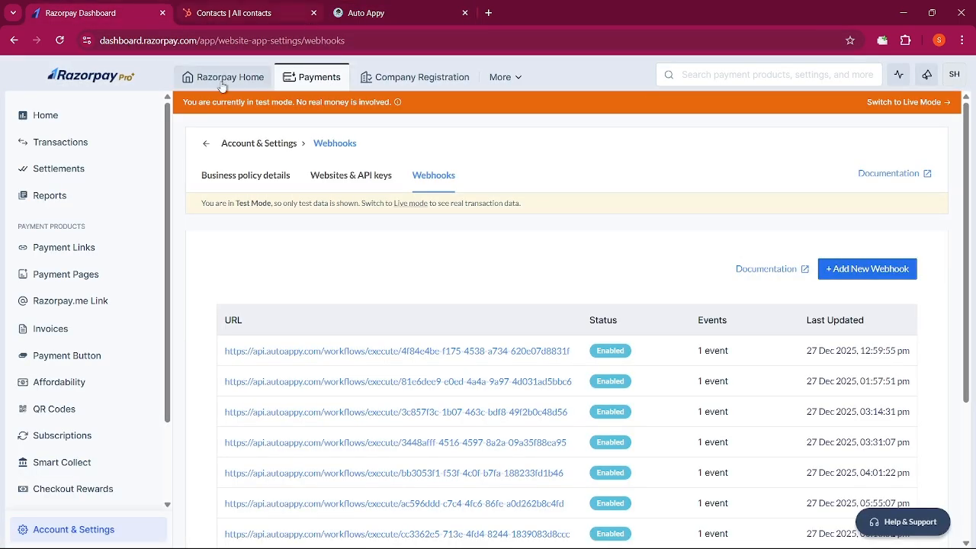
left_click(364, 6)
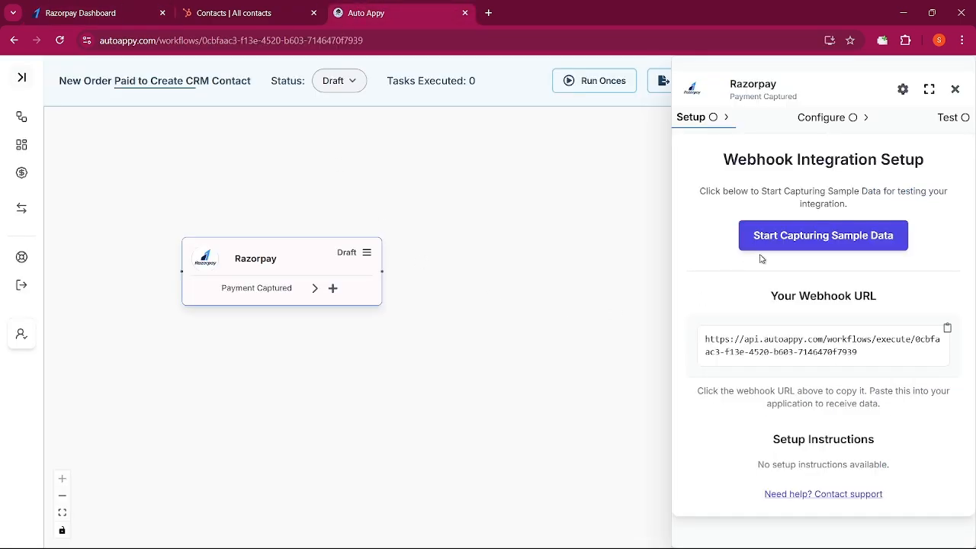
left_click(782, 248)
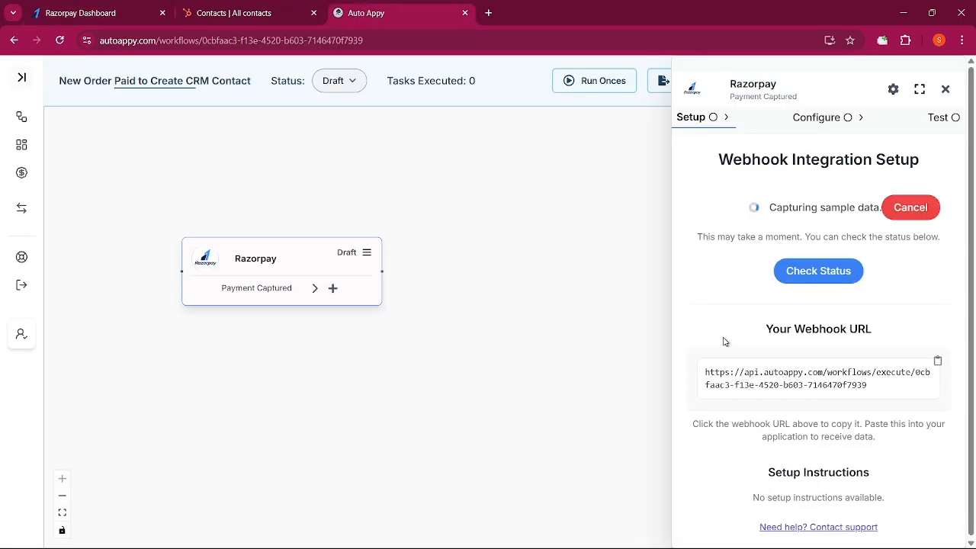
Copy the Workflow Automation payment page link from Razorpay Payment Pages and open it in another browser window
left_click(66, 9)
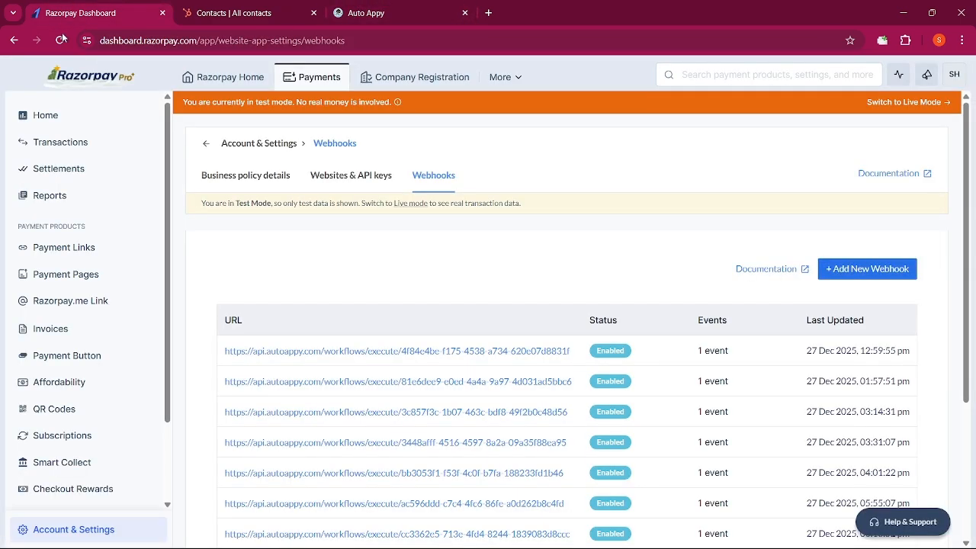
left_click(58, 283)
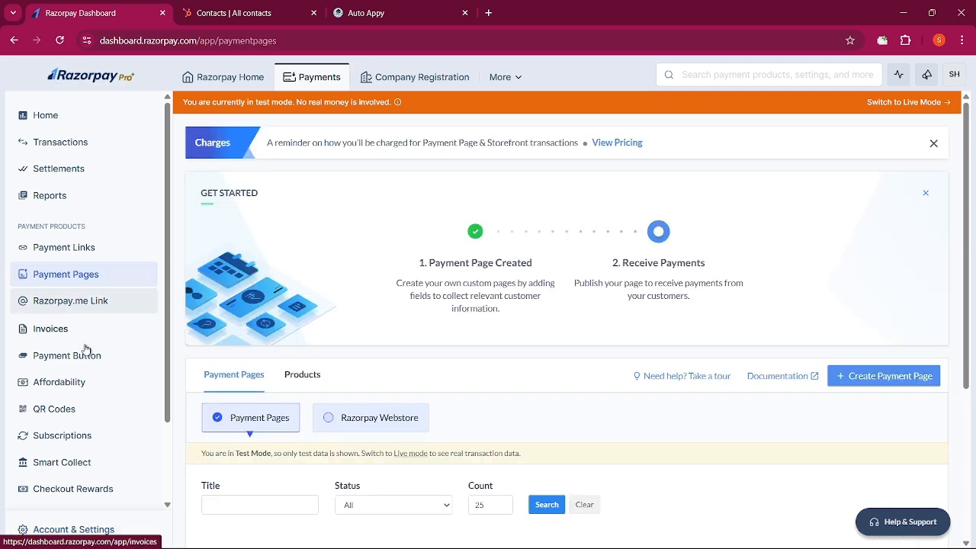
scroll(559, 428, "down", 2)
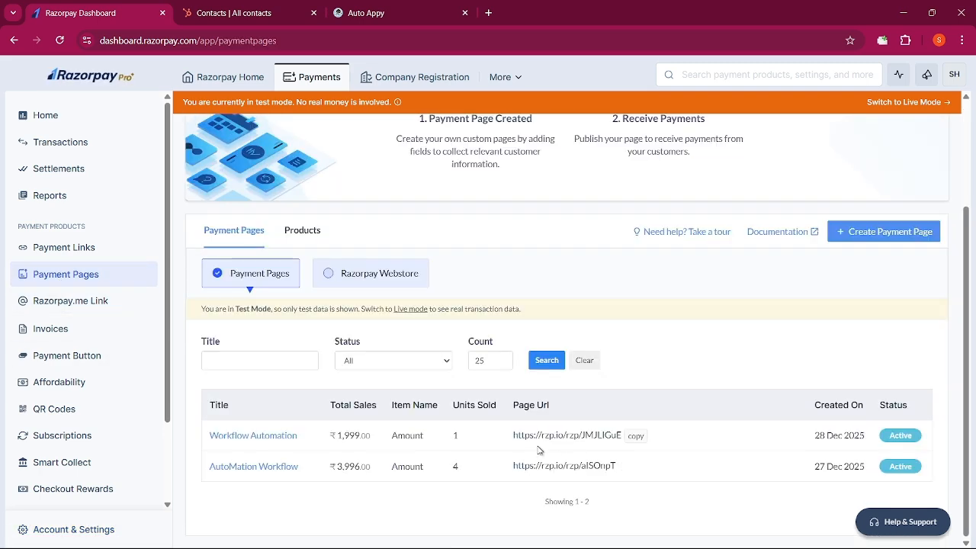
left_click(632, 436)
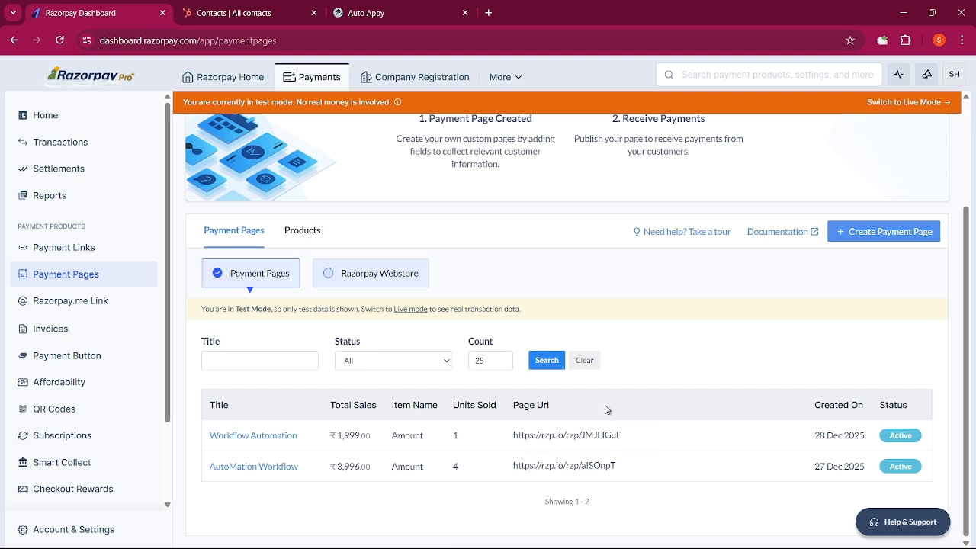
key("alt+Tab")
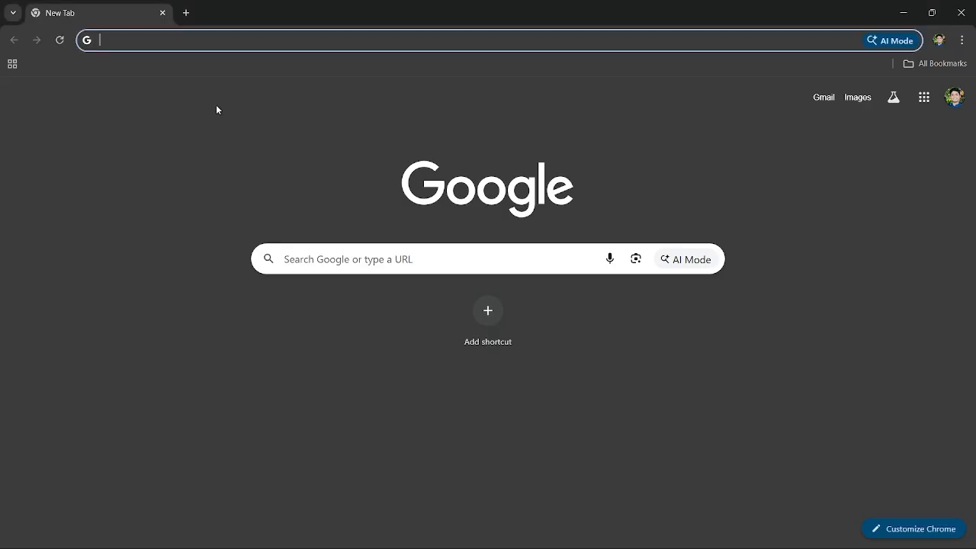
left_click(225, 43)
key("ctrl+v")
key("Return")
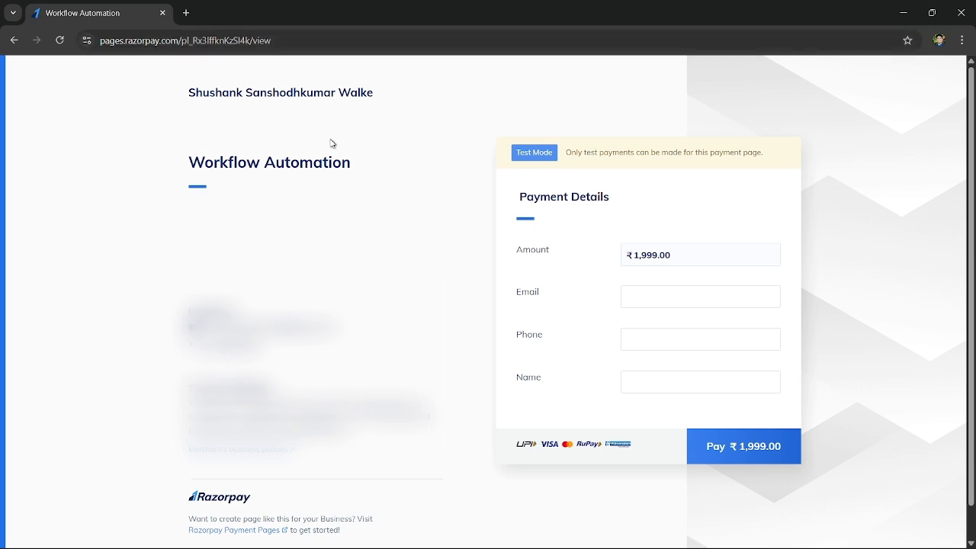
Fill in the payment page's email, phone and name fields with the customer's details
left_click(648, 295)
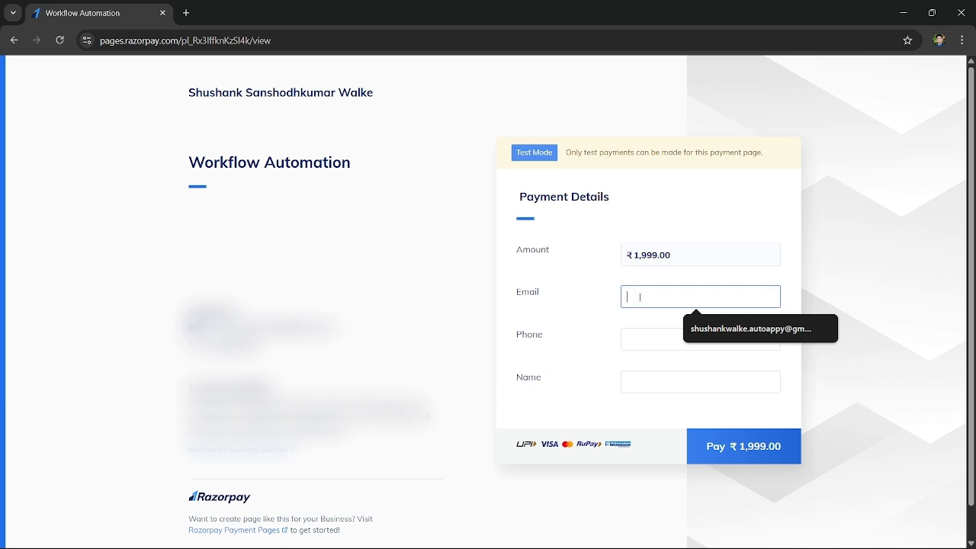
left_click(706, 331)
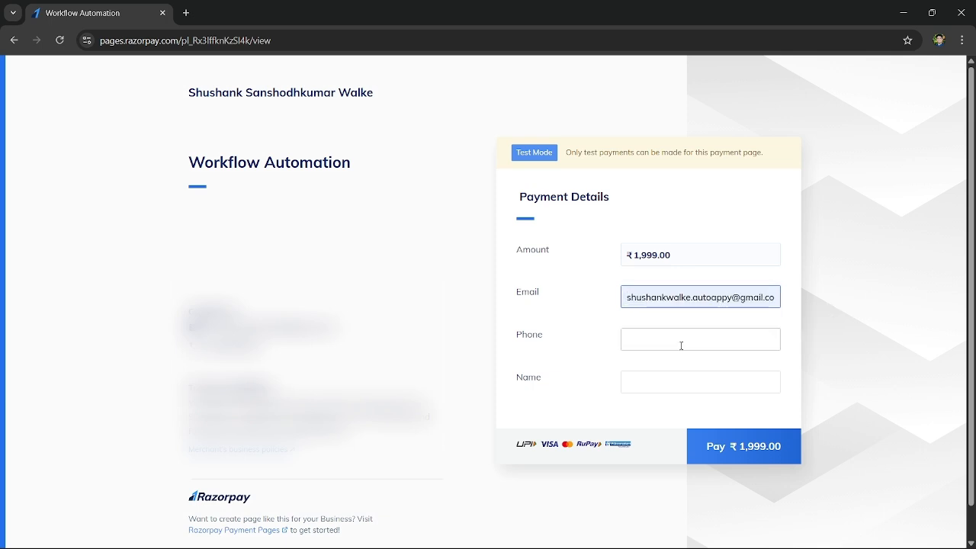
left_click(682, 341)
left_click(698, 392)
left_click(667, 385)
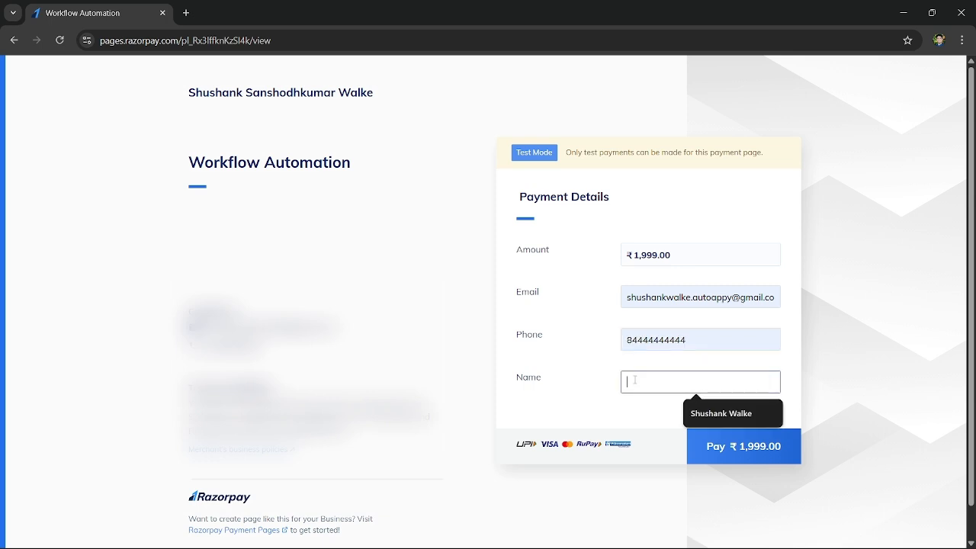
left_click(691, 411)
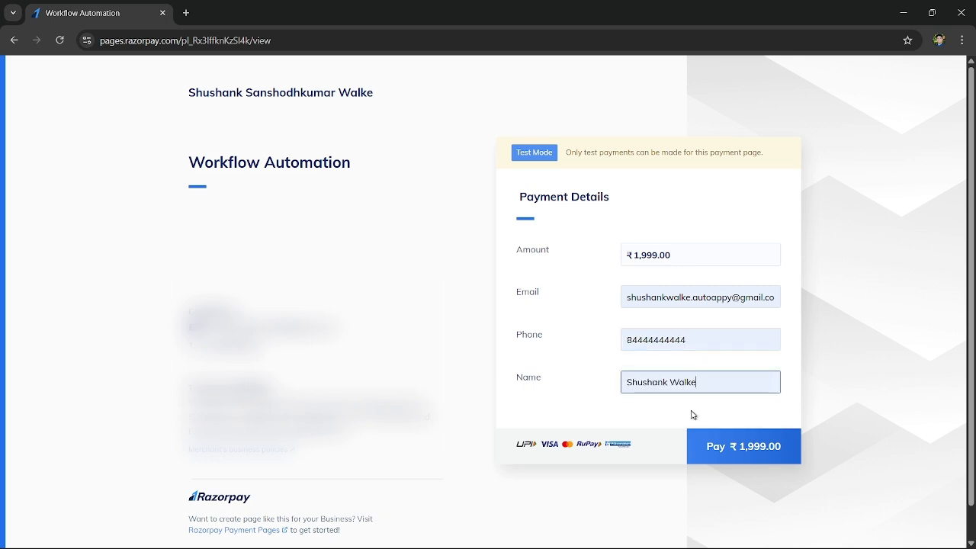
Pay ₹1,999 on the page by UPI using the test ID success@razorpay
left_click(717, 448)
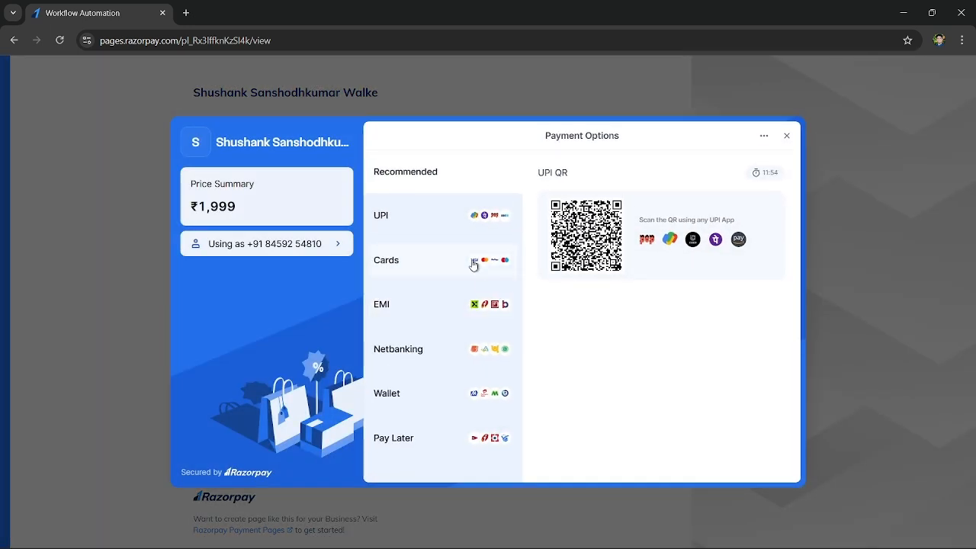
left_click(405, 227)
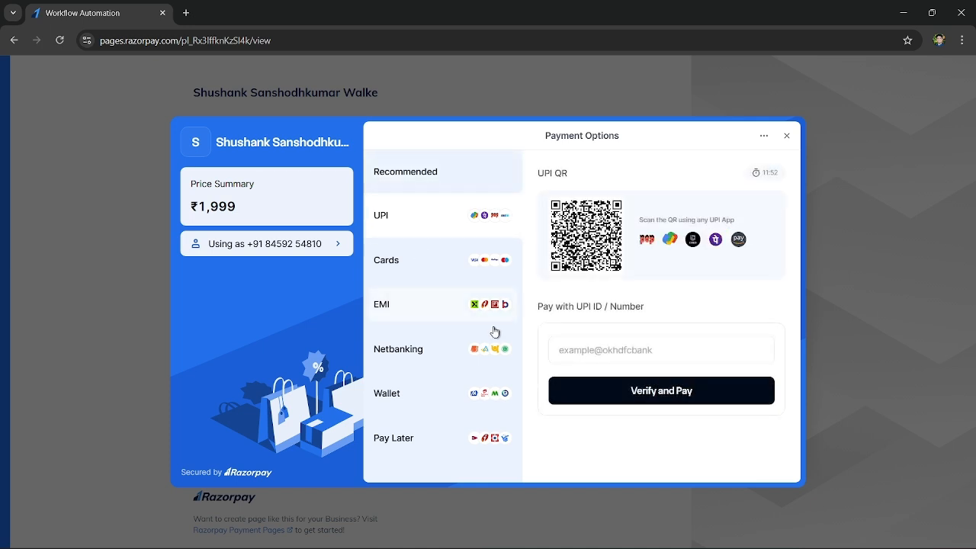
left_click(610, 350)
left_click(622, 388)
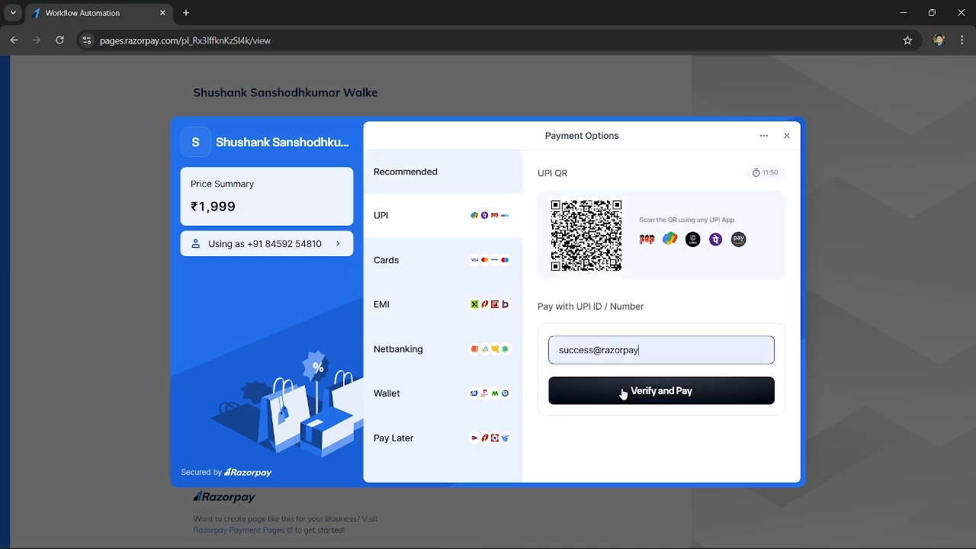
left_click(624, 391)
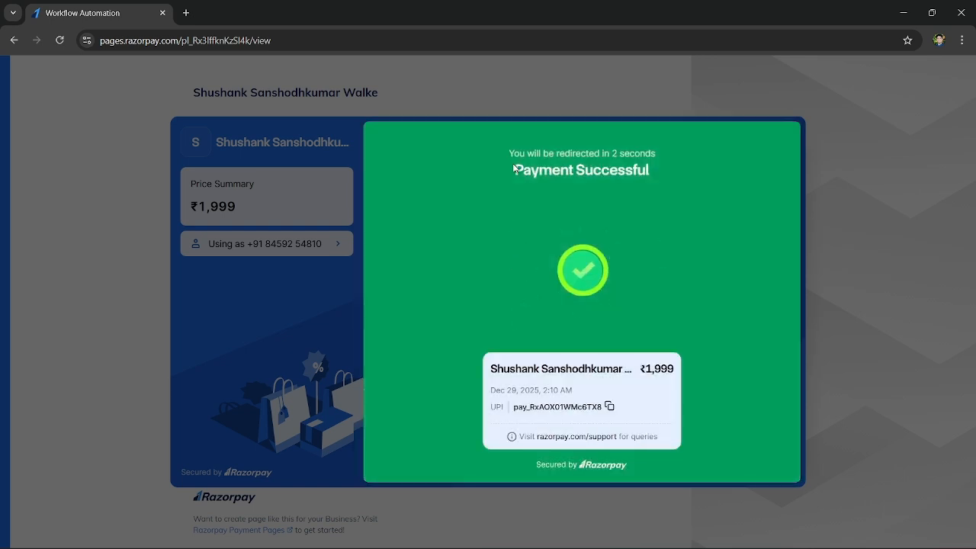
Return to the workflow, check the trigger's capture status and review the captured payment sample data
key("alt+Tab")
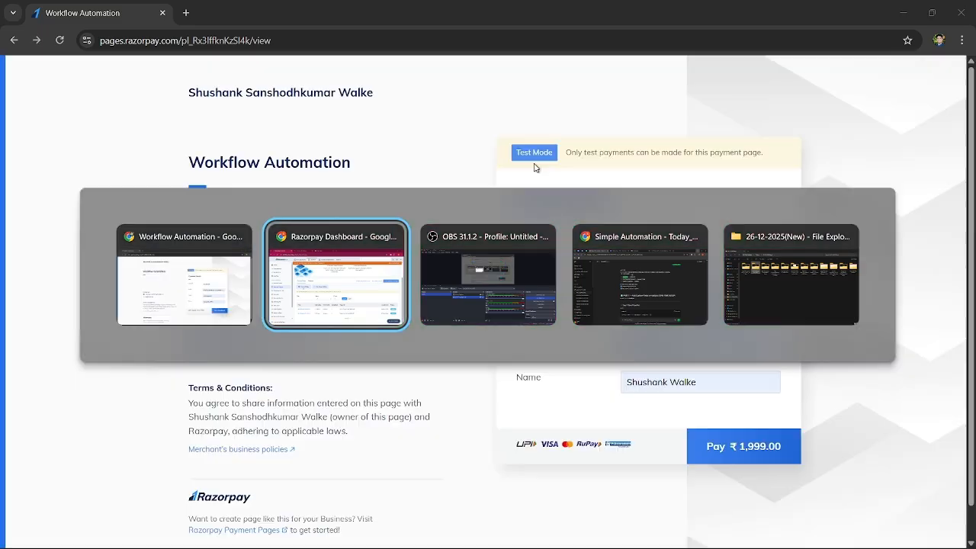
key("alt+Tab")
key("alt+Tab")
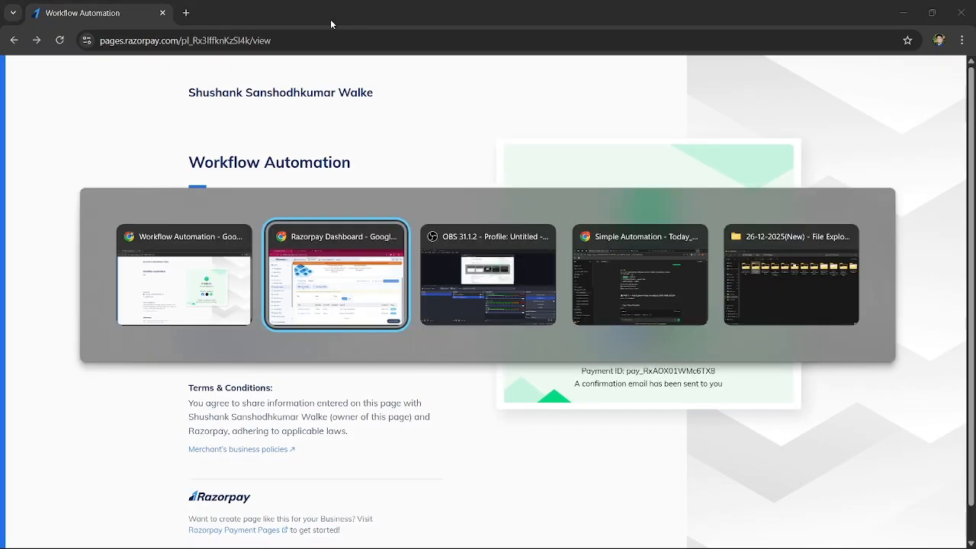
left_click(404, 7)
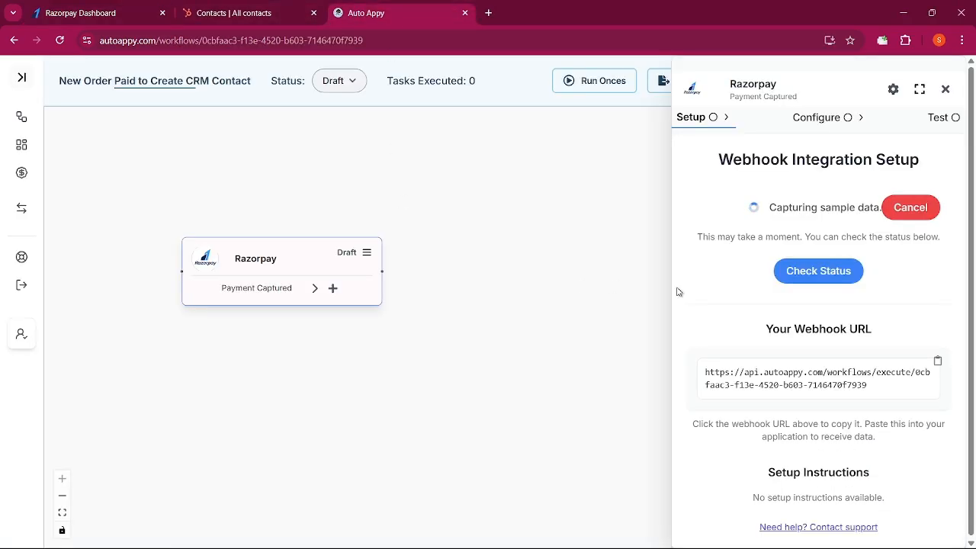
left_click(813, 283)
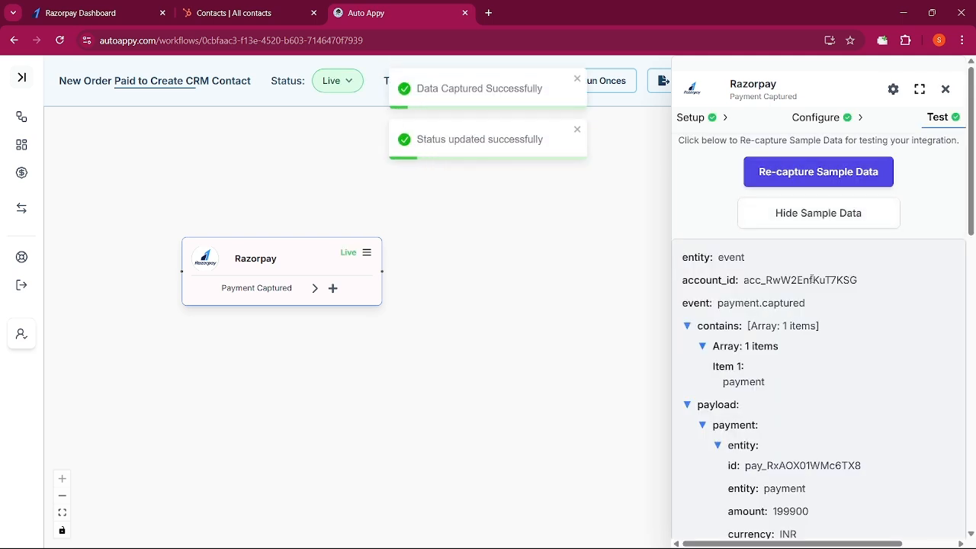
scroll(881, 418, "down", 4)
scroll(885, 432, "up", 4)
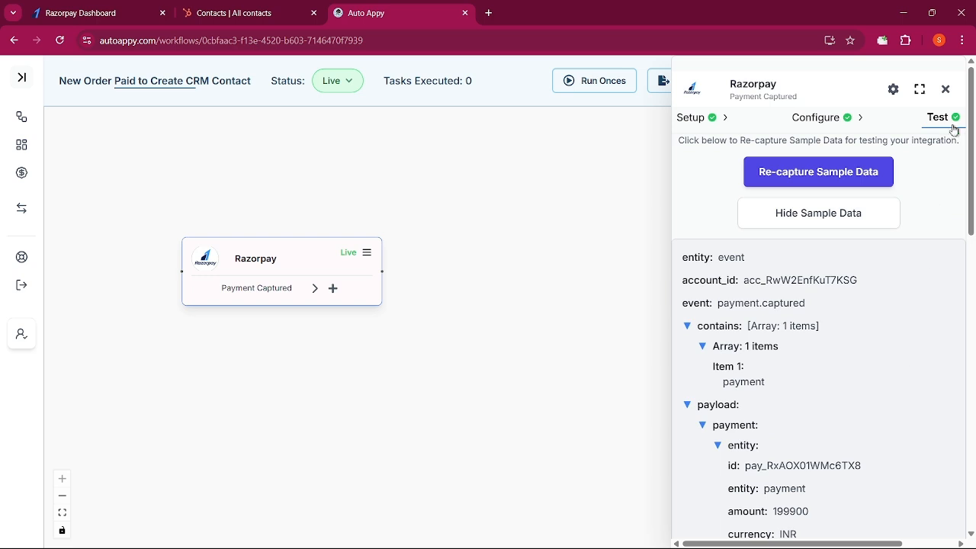
Add a Math Operations step with the Maths action after the Razorpay trigger
left_click(946, 89)
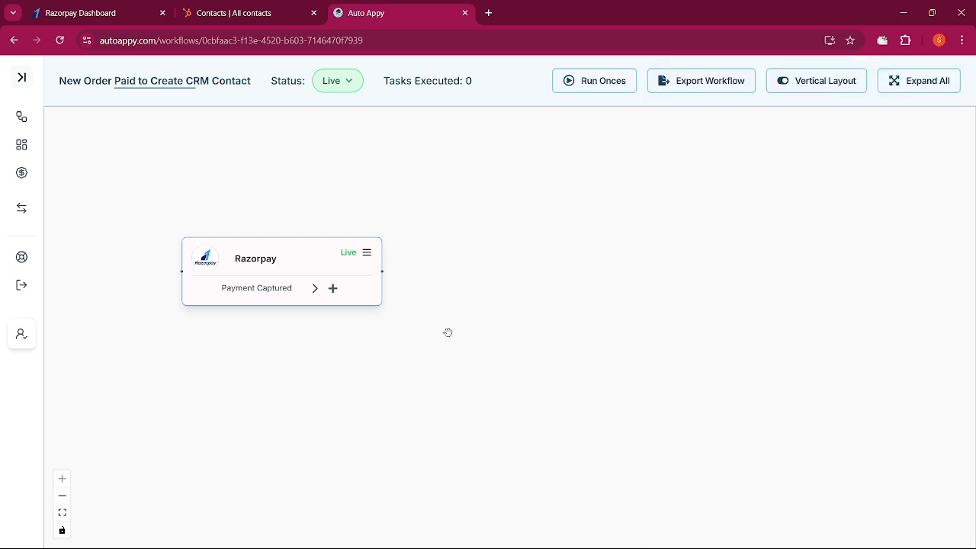
left_click(333, 288)
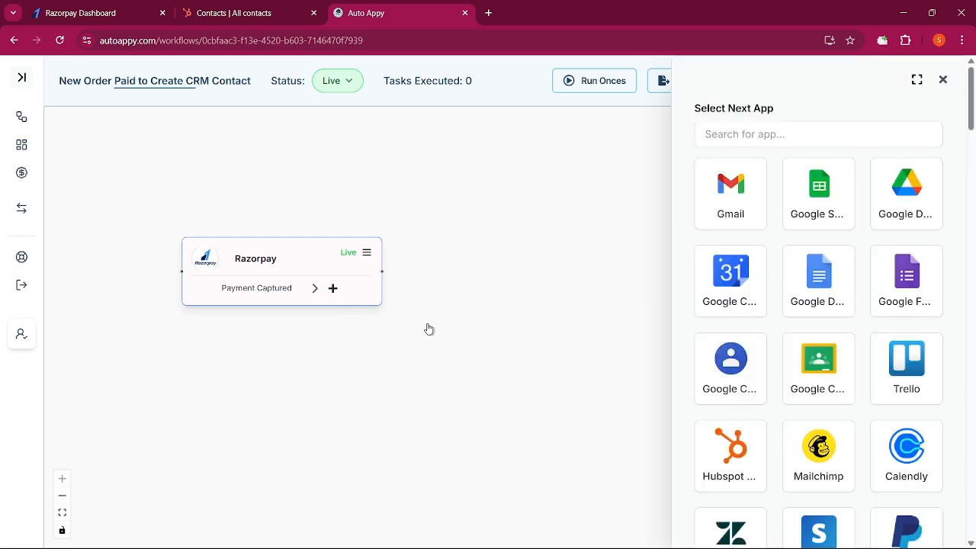
left_click(756, 130)
type("mat")
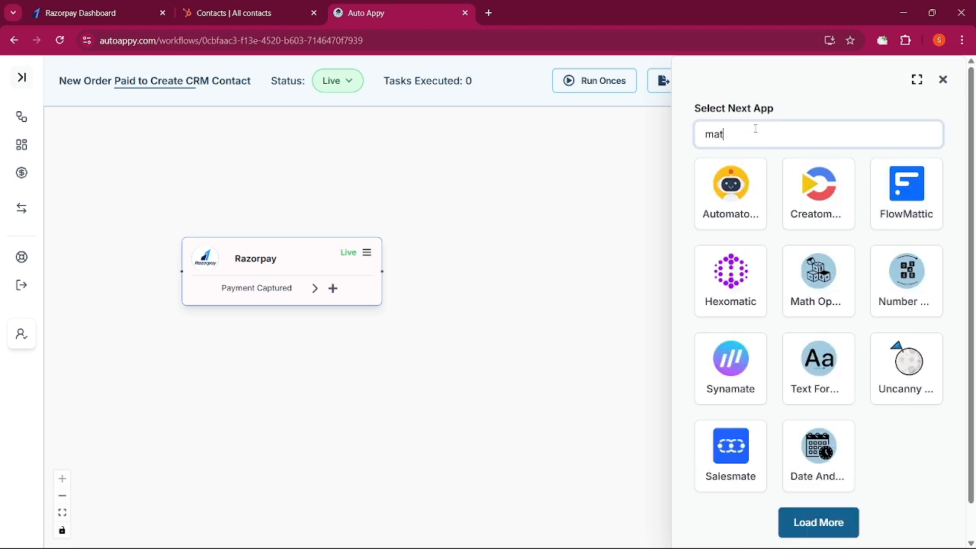
left_click(813, 294)
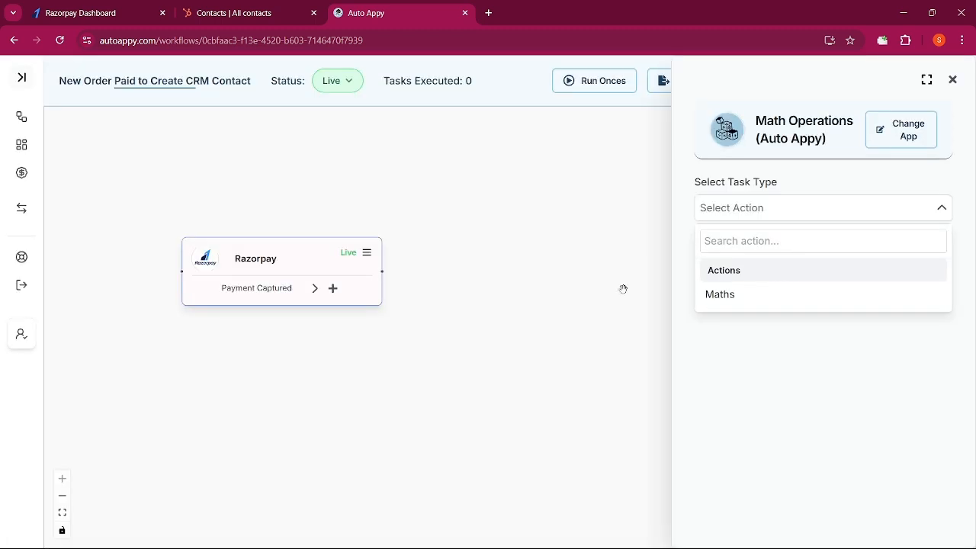
left_click(769, 299)
left_click(812, 252)
left_click(801, 219)
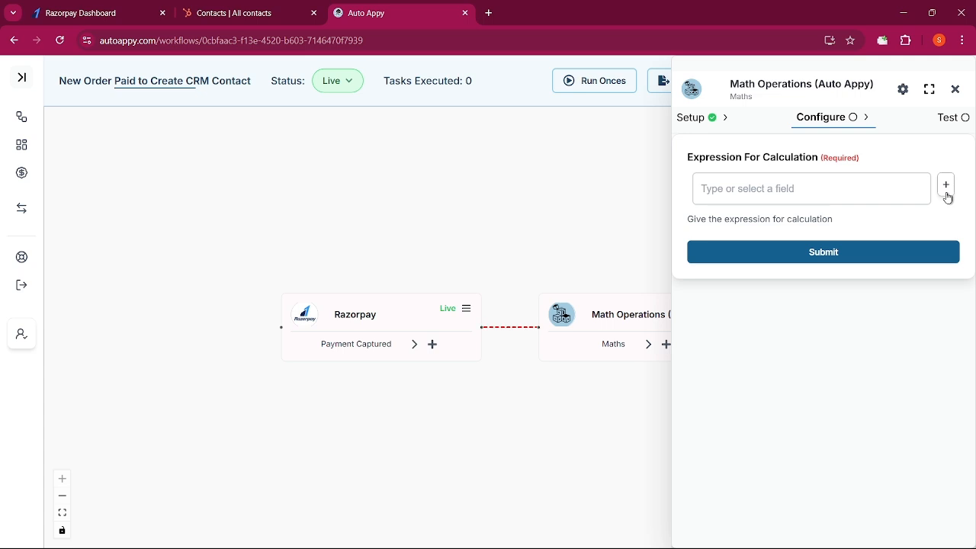
Insert the Razorpay Payload.payment.entity.amount field into the calculation expression
left_click(949, 198)
left_click(808, 305)
left_click(778, 334)
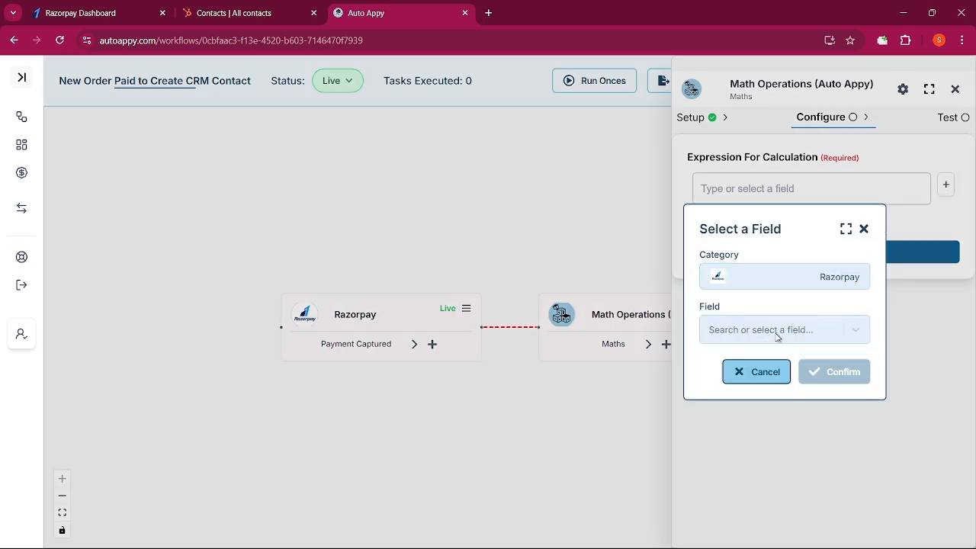
left_click(778, 335)
type("199")
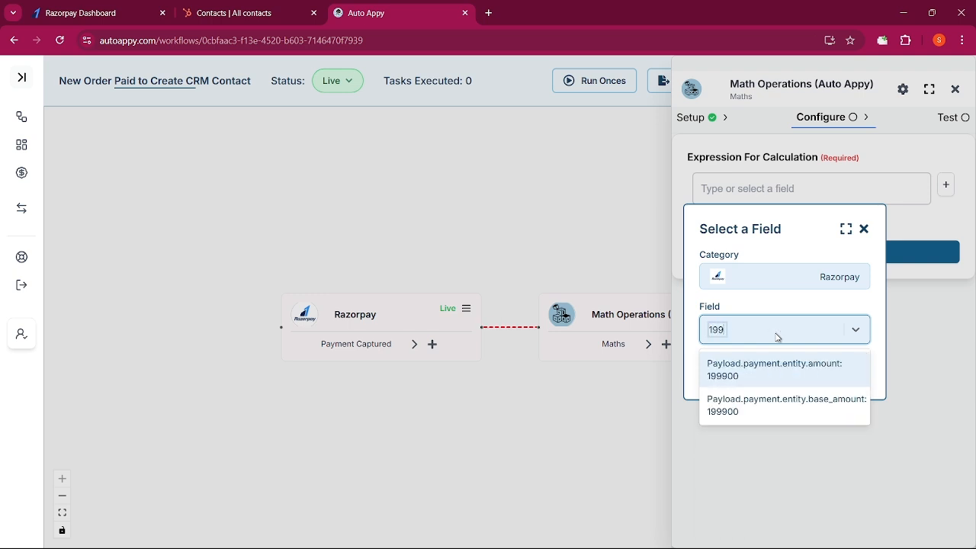
left_click(776, 375)
left_click(829, 371)
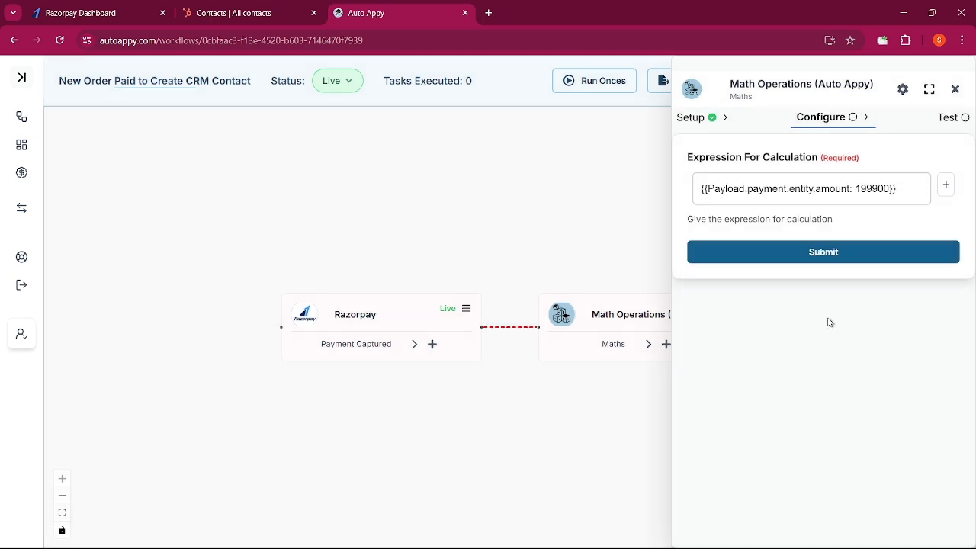
Divide the amount in the expression by 100 and submit the configuration
left_click_drag(877, 189, 883, 189)
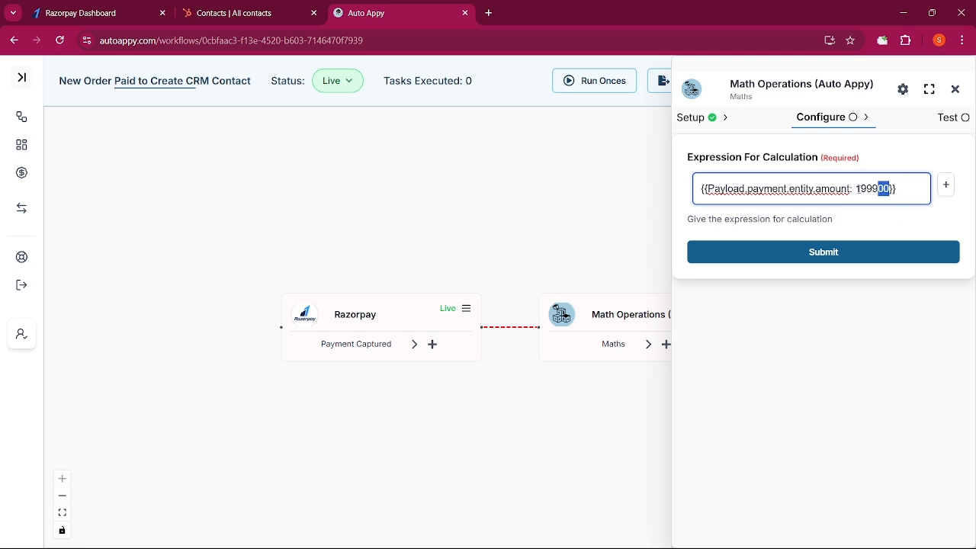
left_click(866, 256)
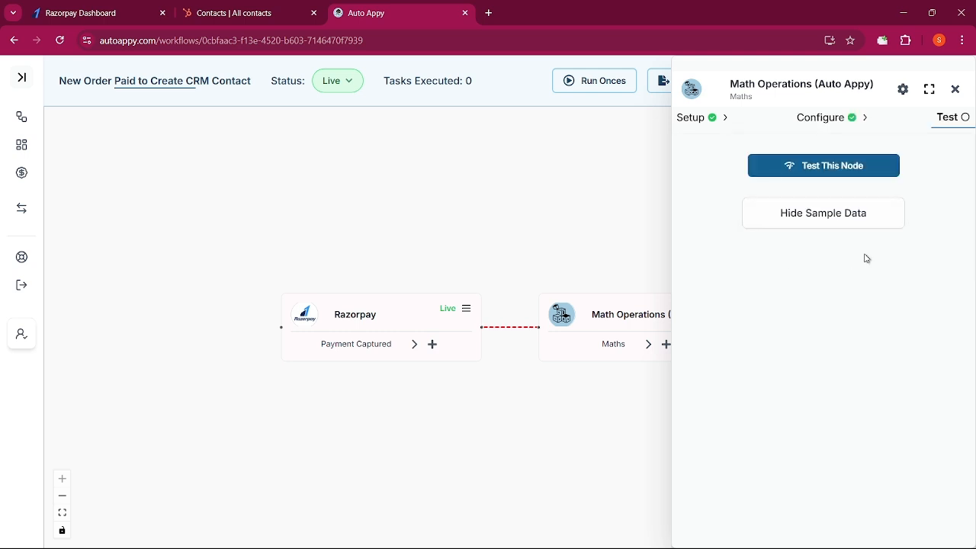
left_click(818, 120)
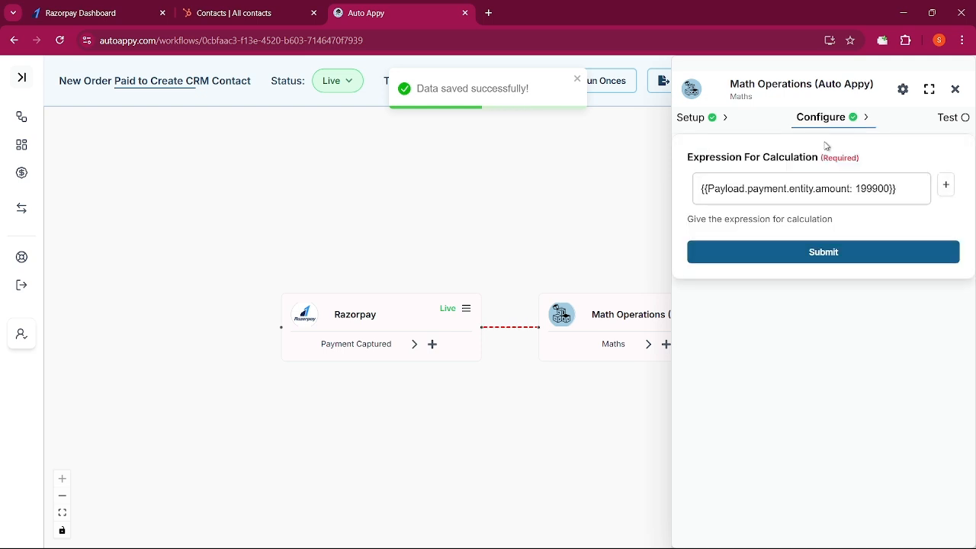
left_click(916, 197)
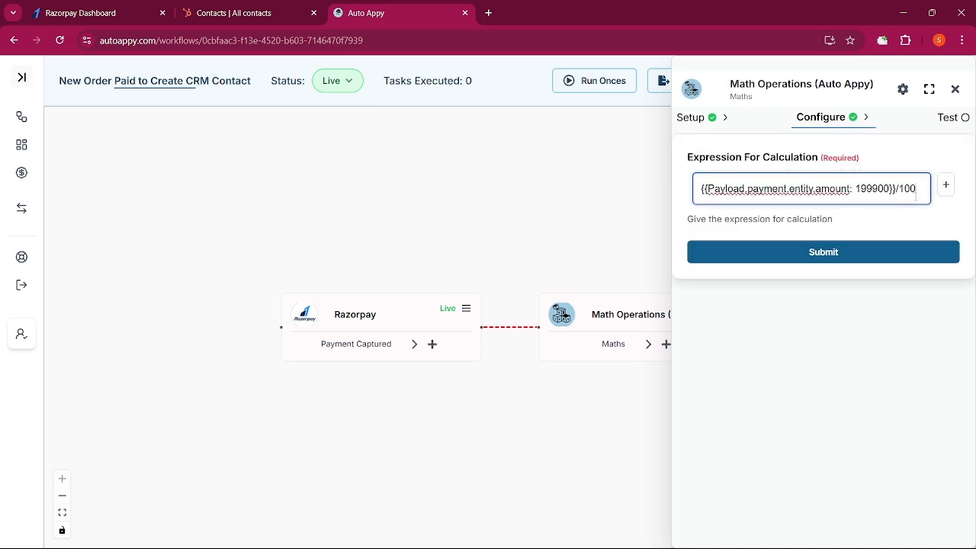
left_click(917, 250)
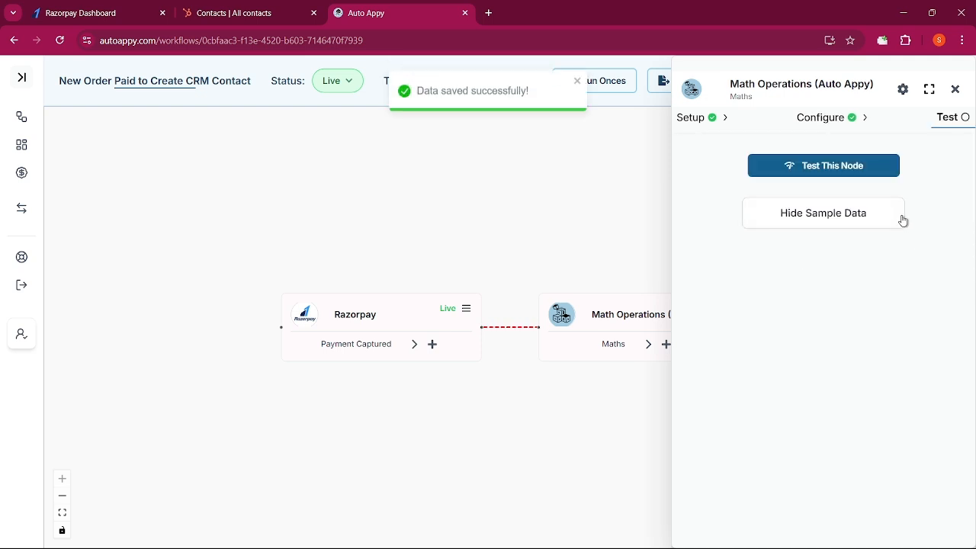
Test the Math Operations node and inspect its result
left_click(852, 172)
left_click(846, 214)
left_click_drag(750, 266, 718, 268)
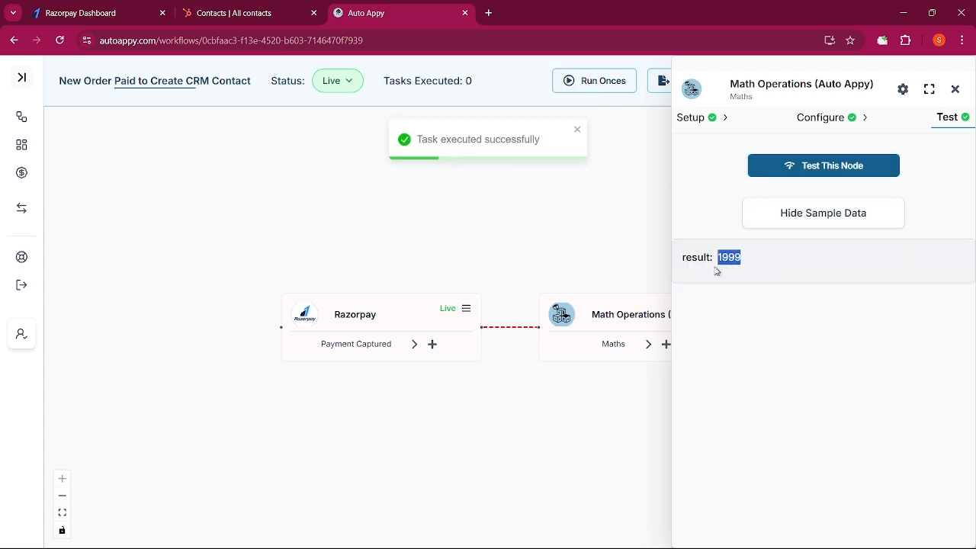
Close the Math Operations panel and add a HubSpot CRM app step after the Math Operations node
left_click(957, 91)
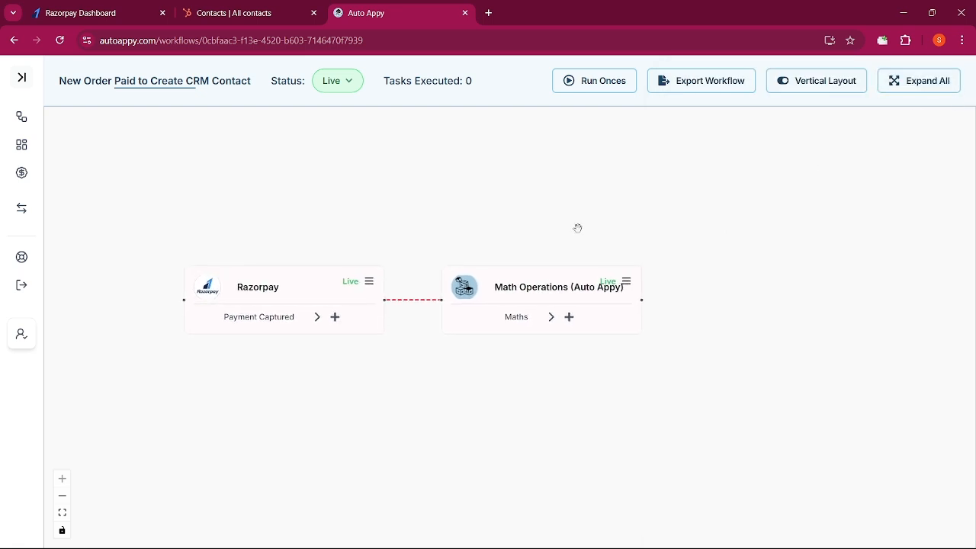
left_click(569, 319)
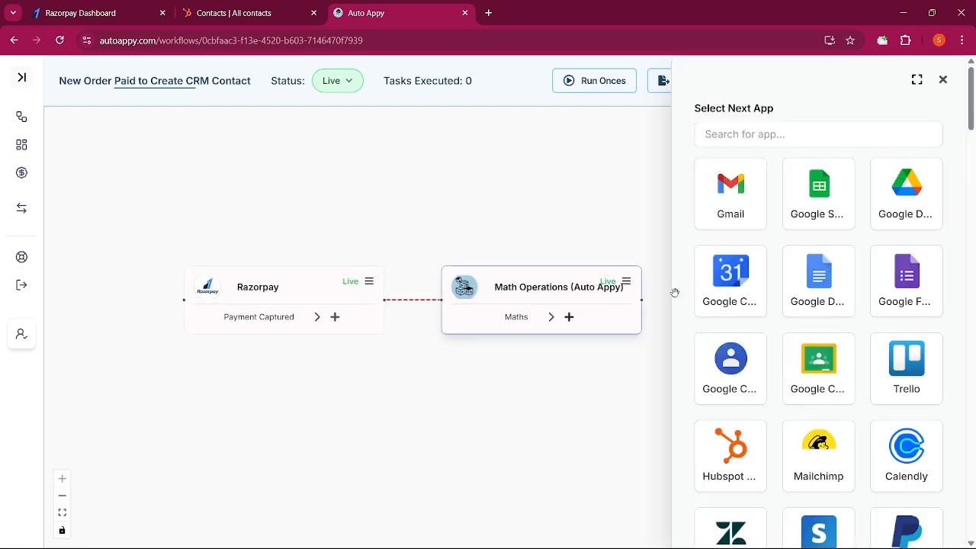
left_click(782, 134)
type("Hub")
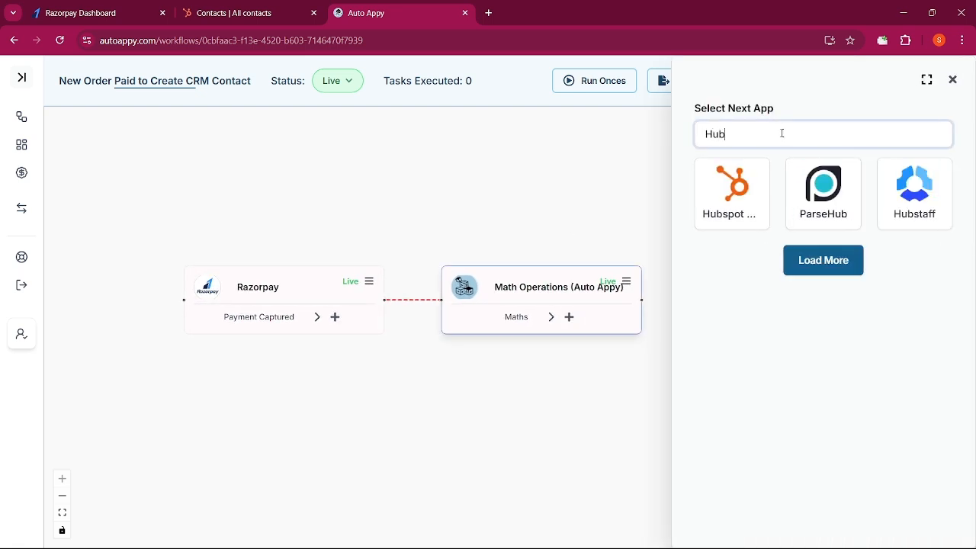
left_click(758, 211)
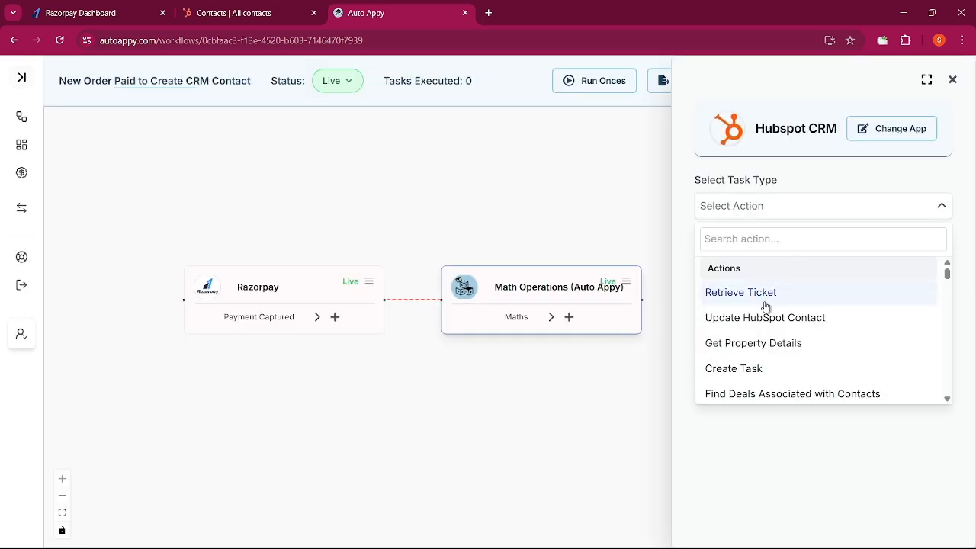
Choose the Create New Contact action for the HubSpot CRM step and add the node
left_click(755, 236)
type("Crea")
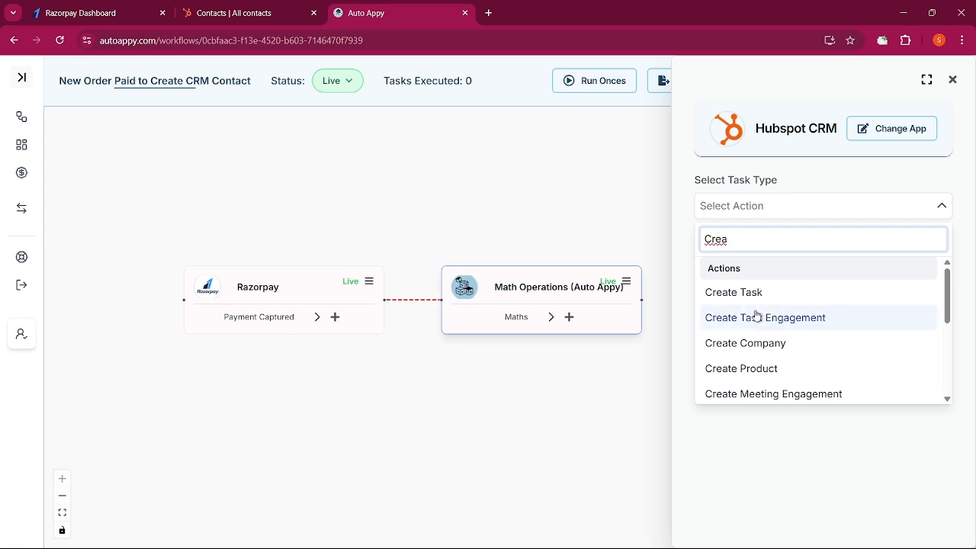
scroll(756, 315, "down", 2)
key("BackSpace")
key("BackSpace")
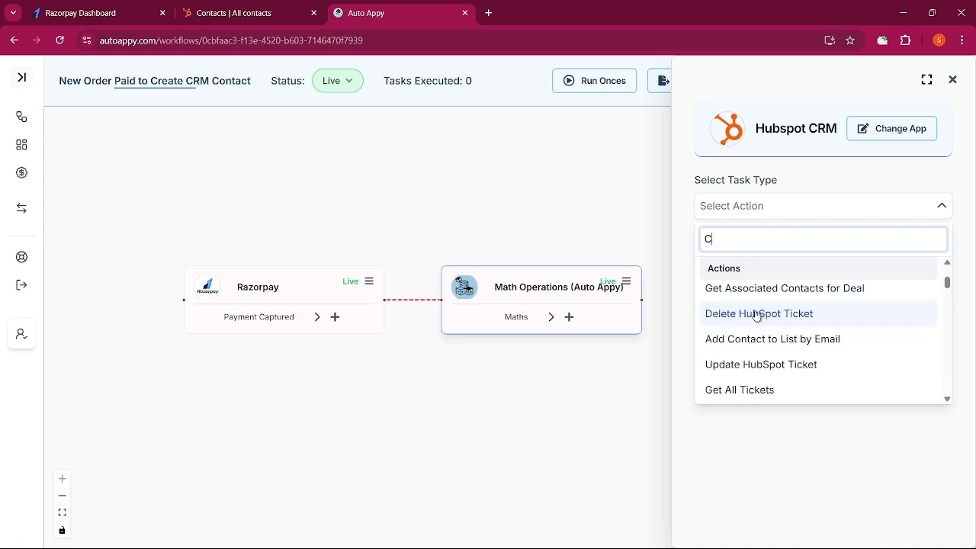
type("onta")
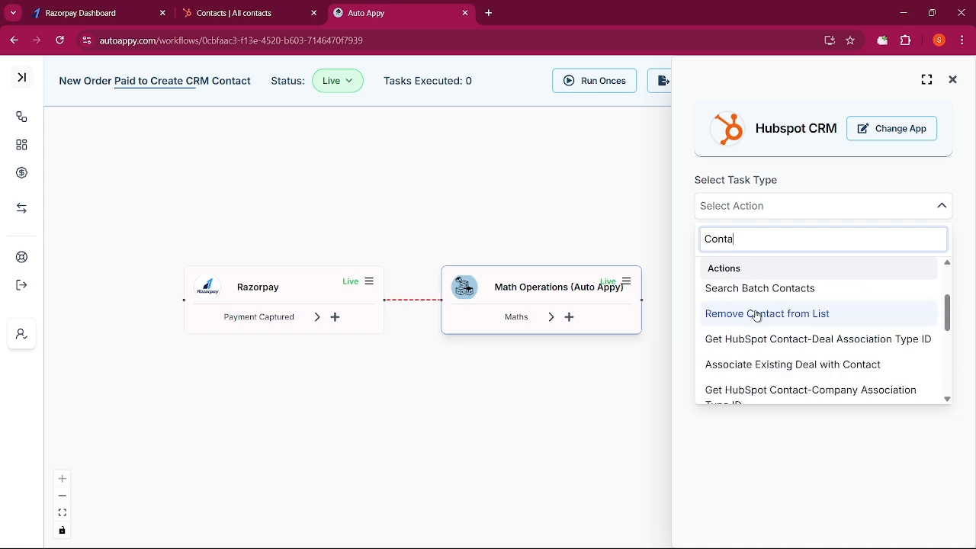
scroll(757, 316, "down", 5)
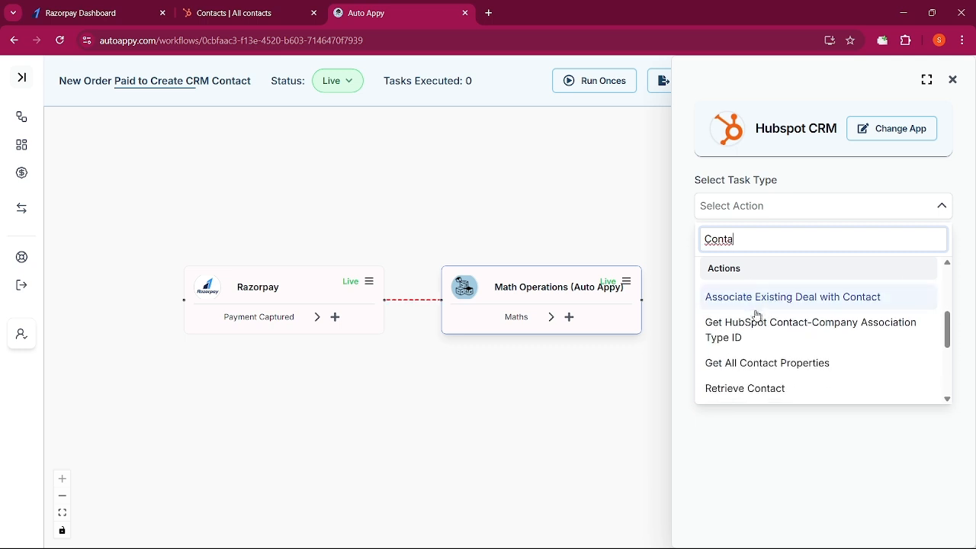
scroll(756, 316, "down", 3)
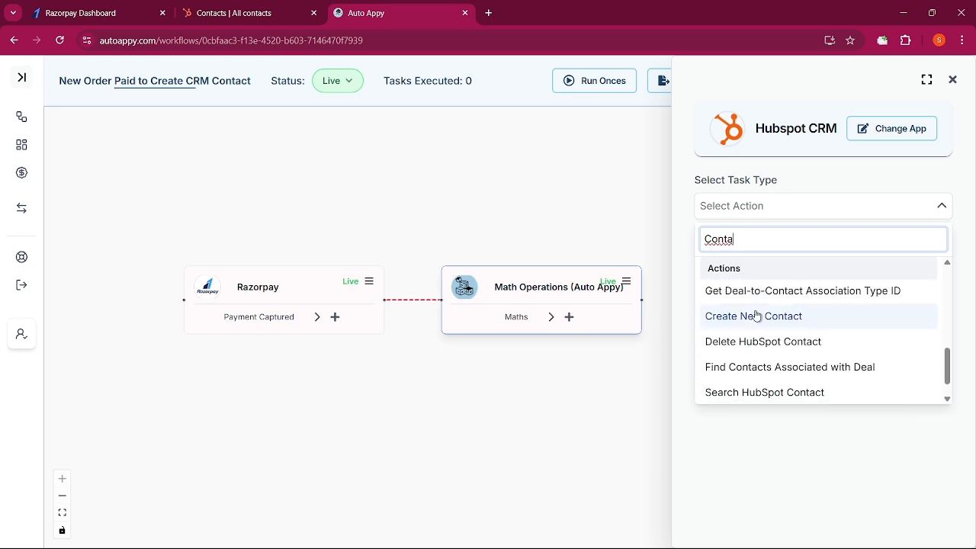
left_click(724, 318)
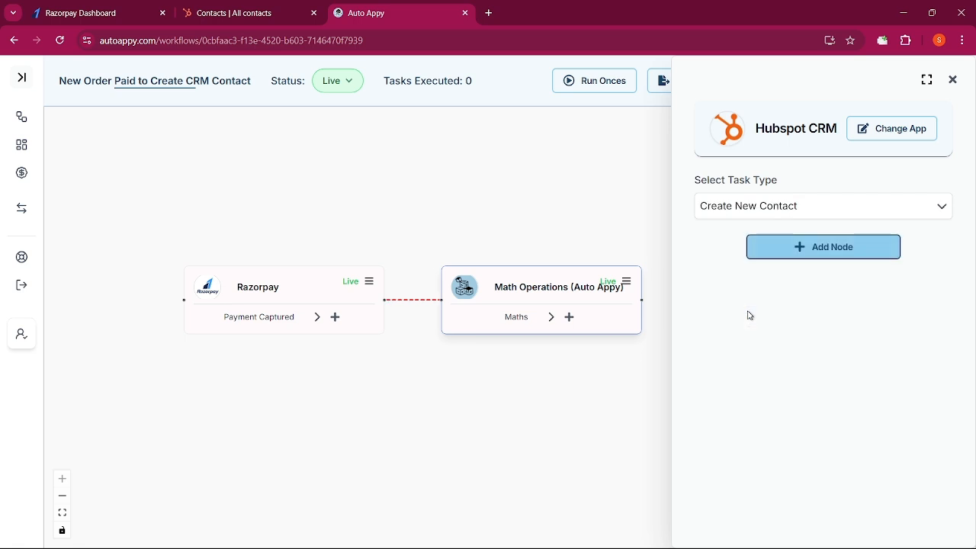
left_click(810, 253)
left_click(806, 210)
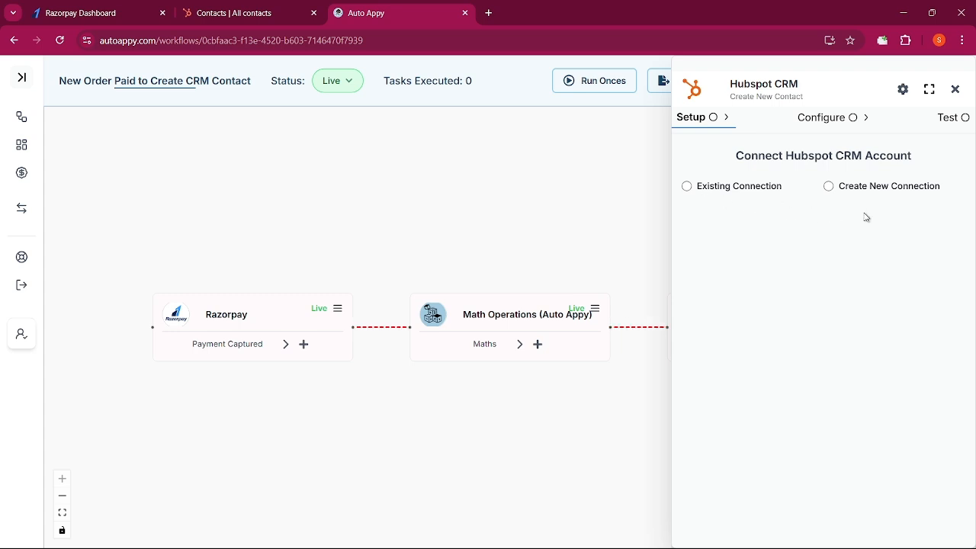
Connect the HubSpot step to the existing connection Hubspot CRM #6 and save the connection
left_click(688, 188)
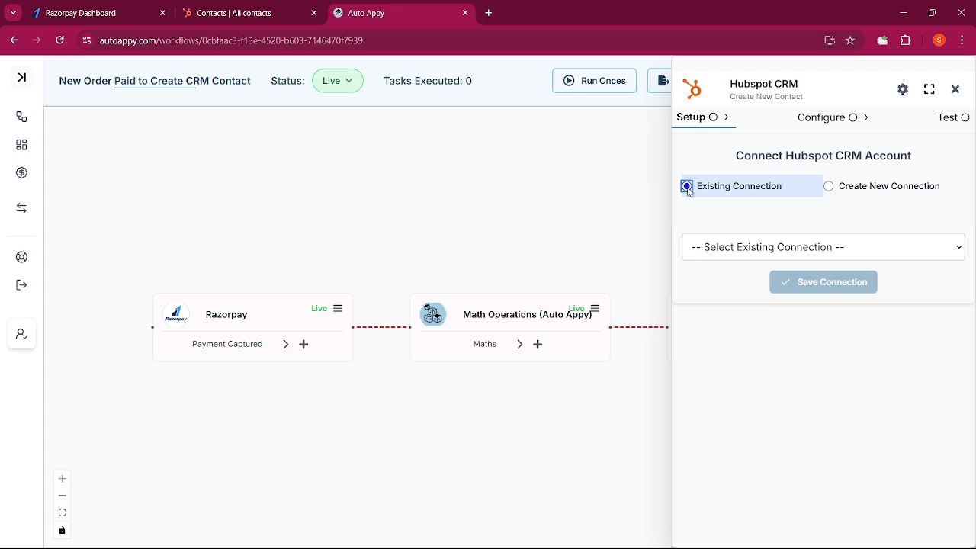
left_click(704, 257)
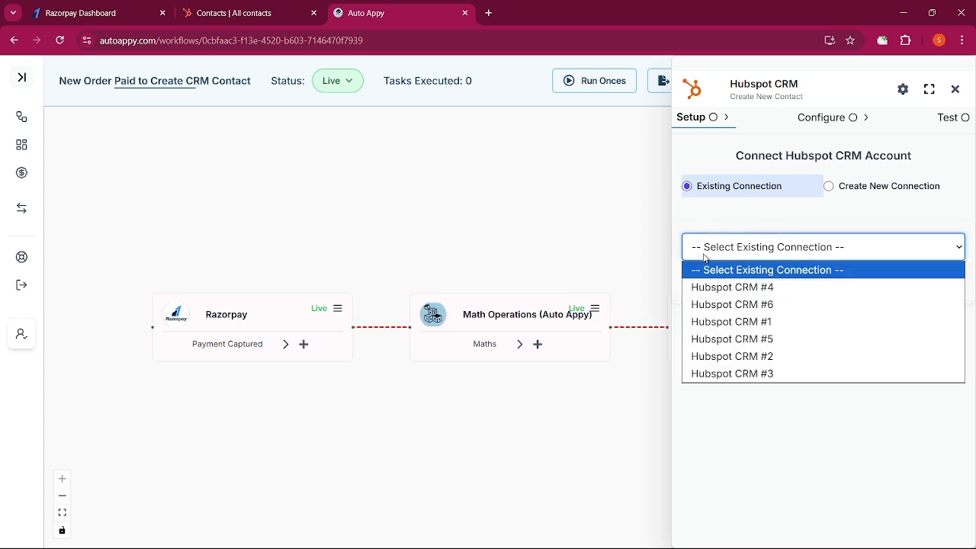
left_click(708, 310)
left_click(814, 287)
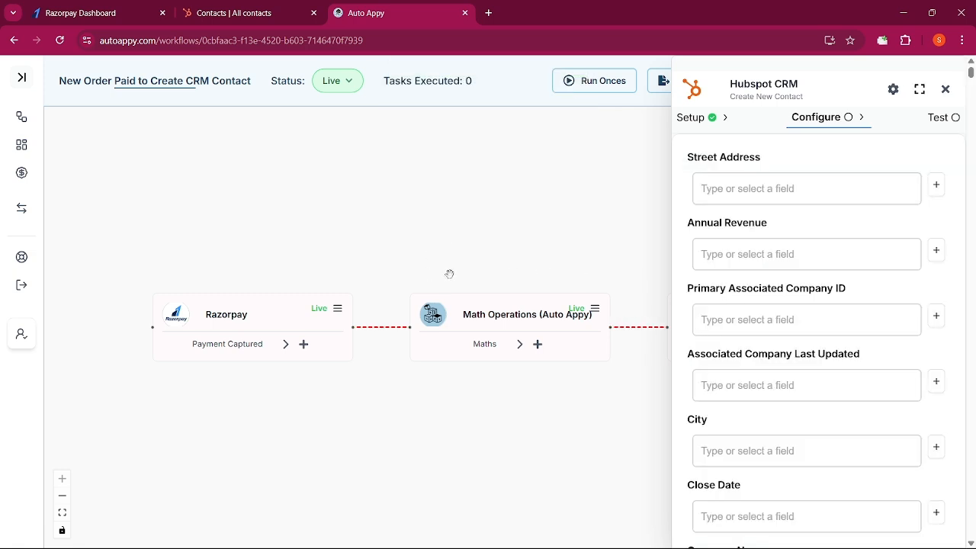
Review the Razorpay trigger's captured sample data for the payment's amount, email, contact and name fields
left_click_drag(469, 254, 445, 216)
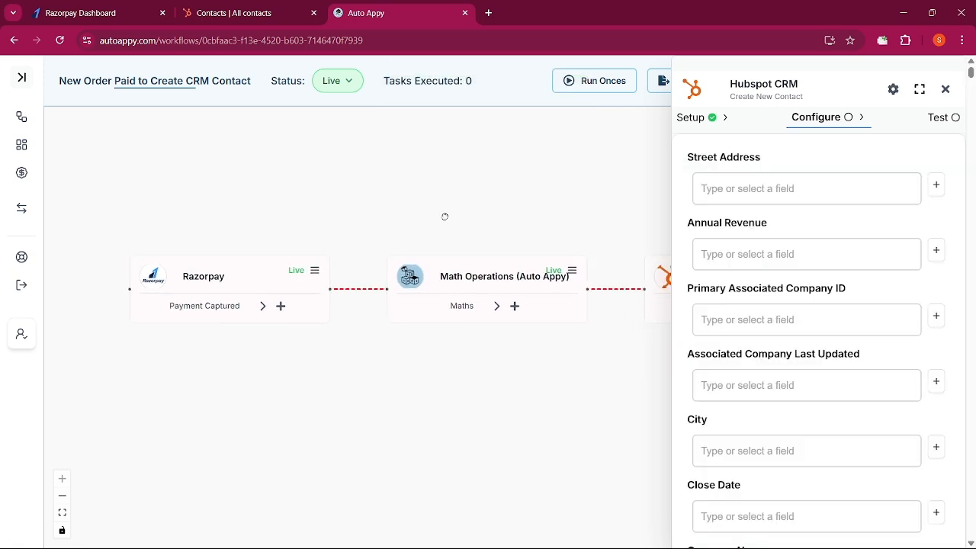
left_click(313, 273)
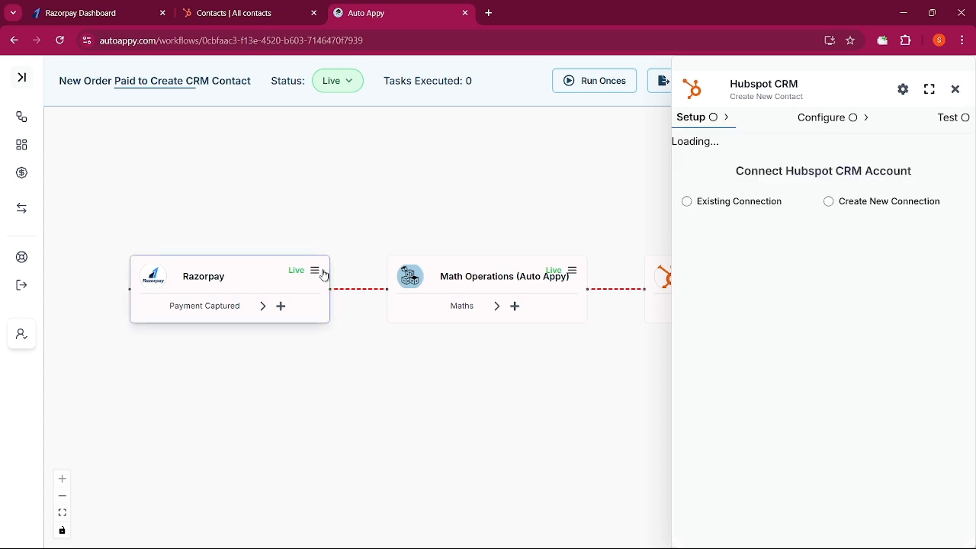
left_click(948, 119)
scroll(786, 422, "down", 2)
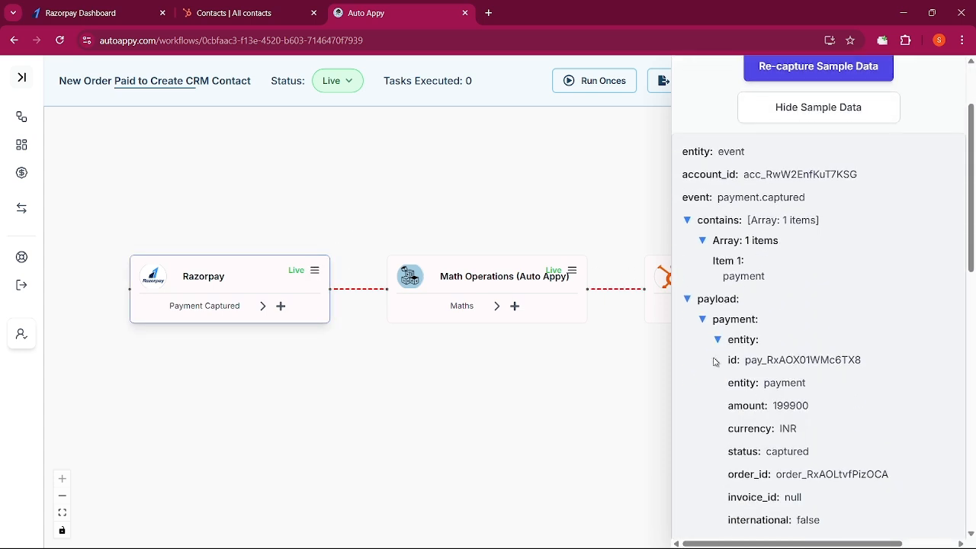
left_click_drag(715, 362, 885, 360)
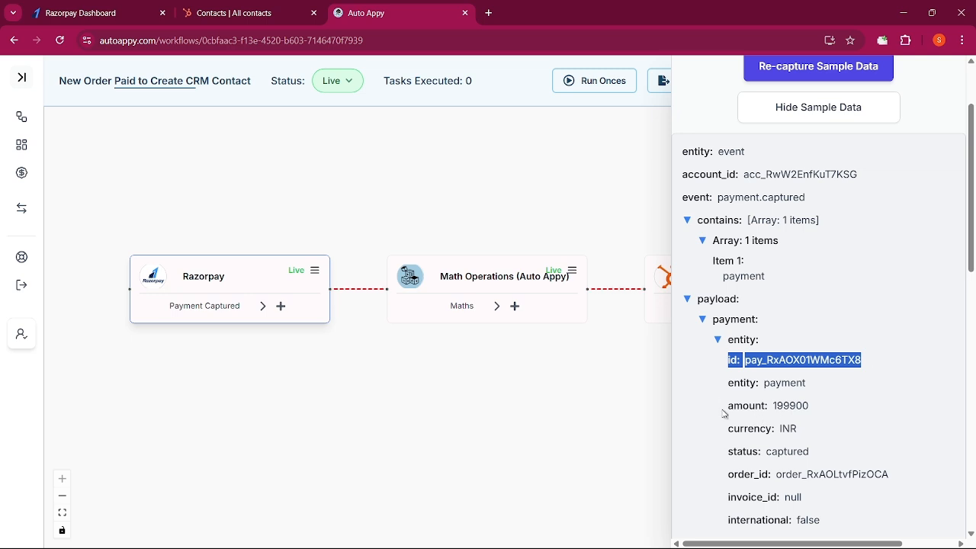
left_click_drag(731, 410, 830, 416)
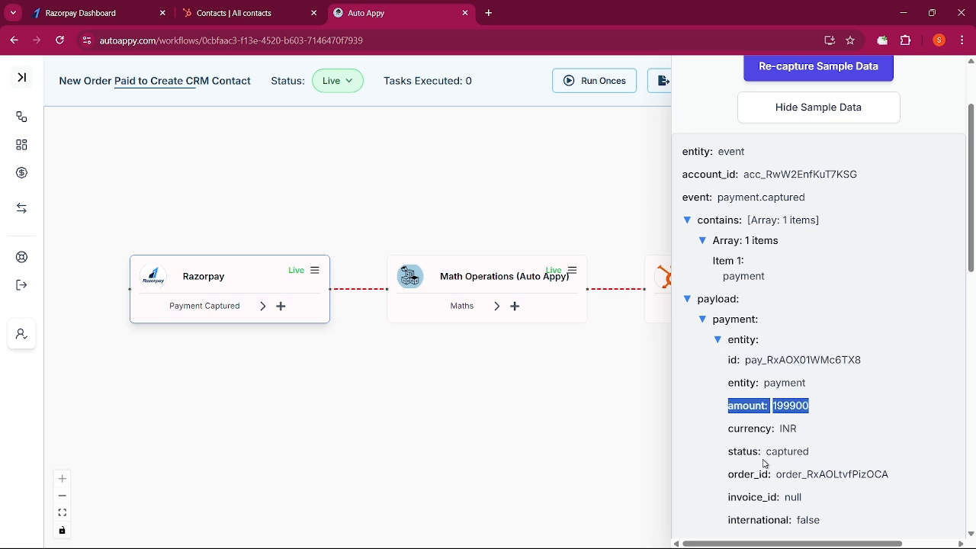
scroll(765, 464, "down", 4)
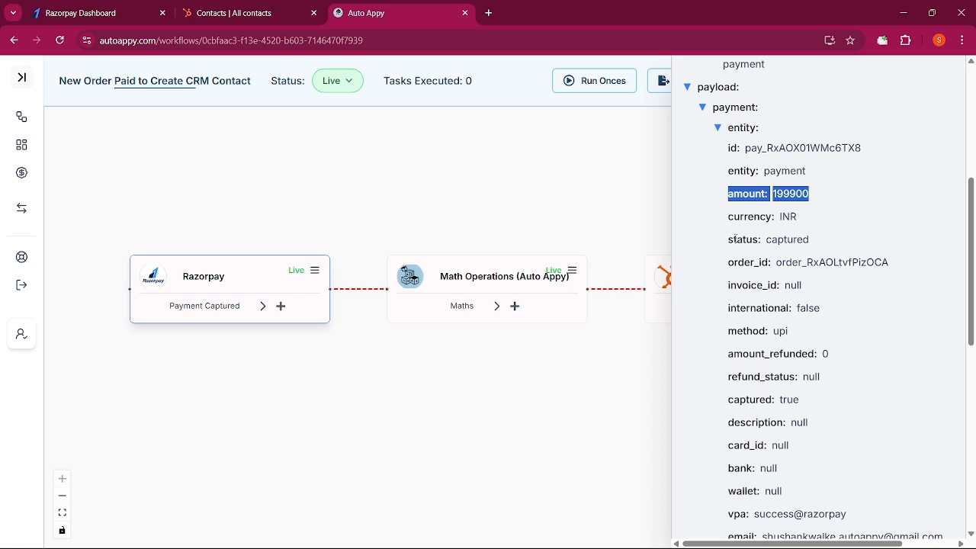
scroll(734, 404, "down", 2)
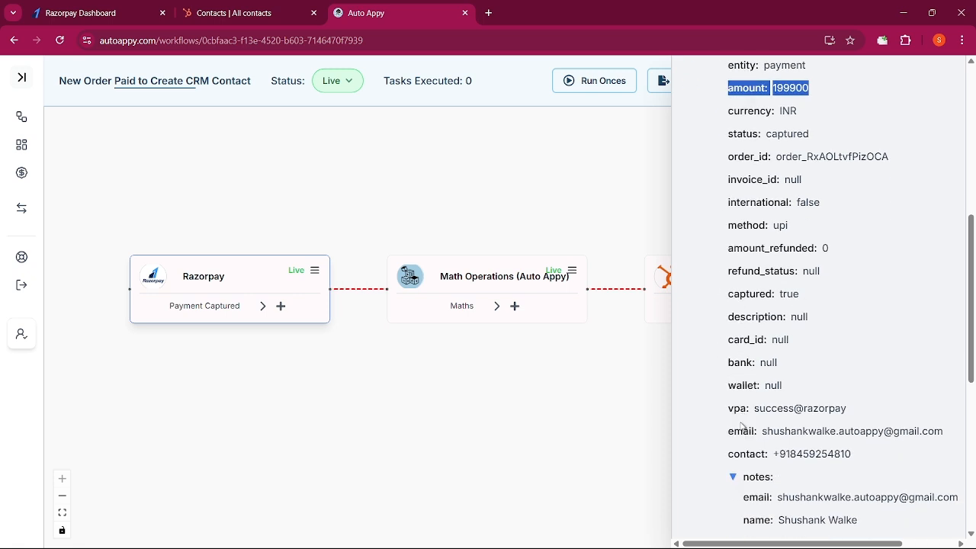
left_click_drag(730, 433, 925, 445)
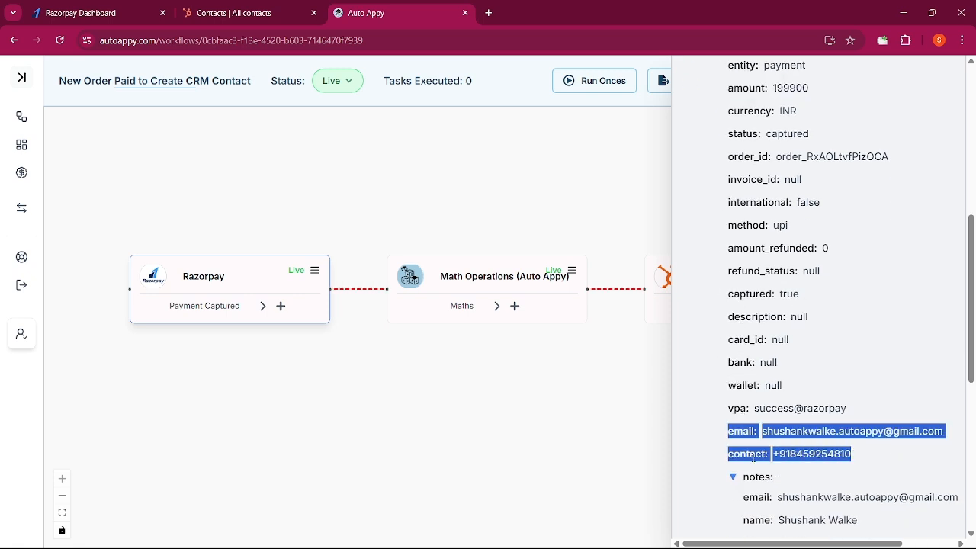
scroll(760, 462, "down", 4)
left_click_drag(740, 309, 873, 311)
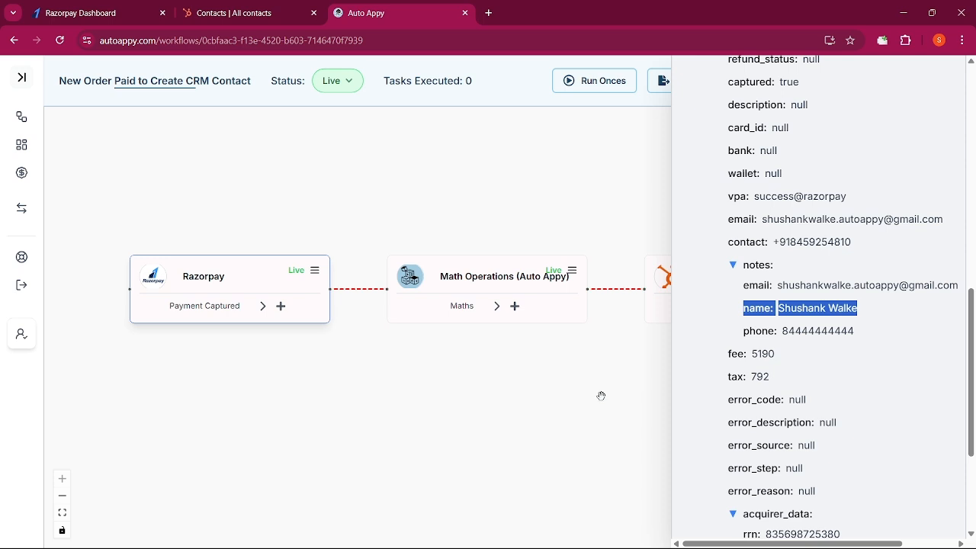
scroll(928, 349, "up", 10)
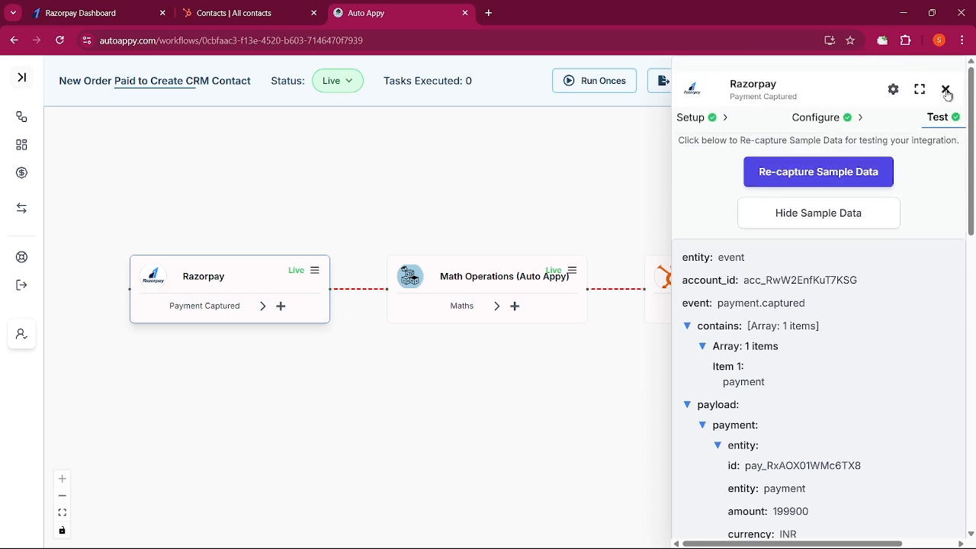
left_click(946, 87)
Map the HubSpot contact's First Name field to Razorpay's Payload.payment.entity.notes.name value
left_click(829, 273)
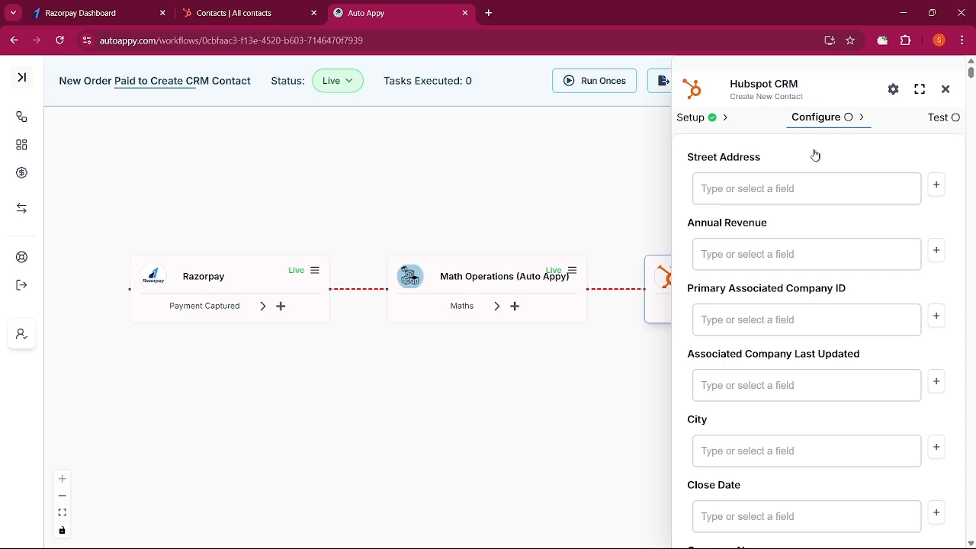
key("ctrl+f")
type("id")
type("me")
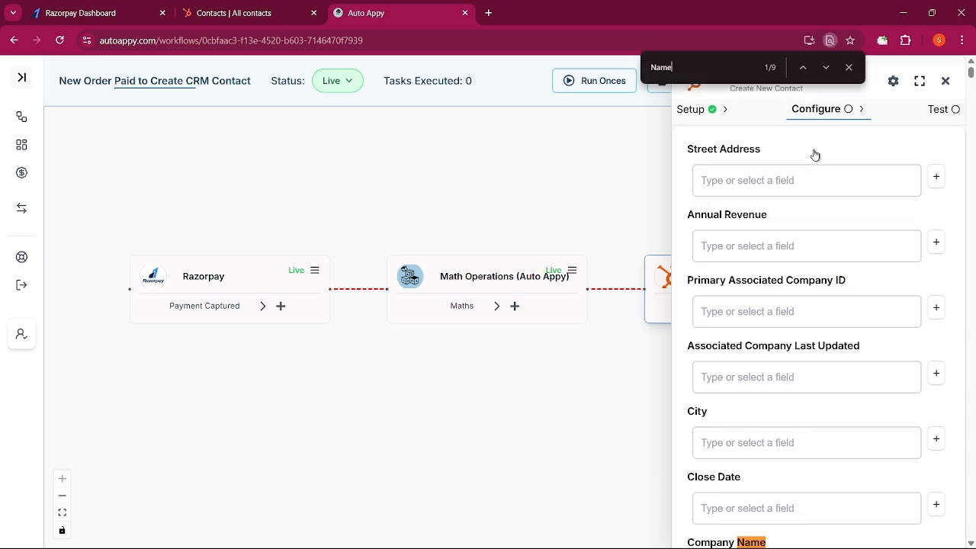
key("Return")
key("Return")
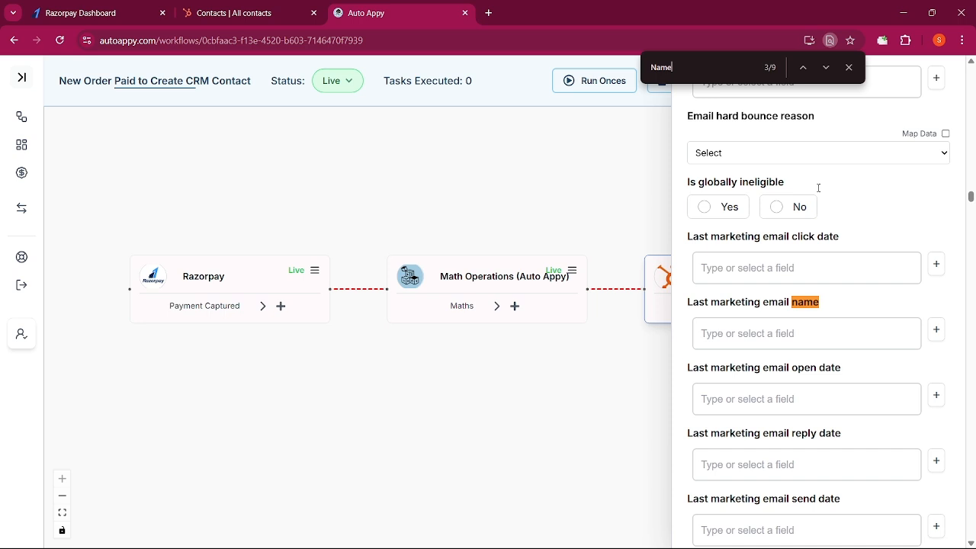
scroll(820, 188, "up", 1)
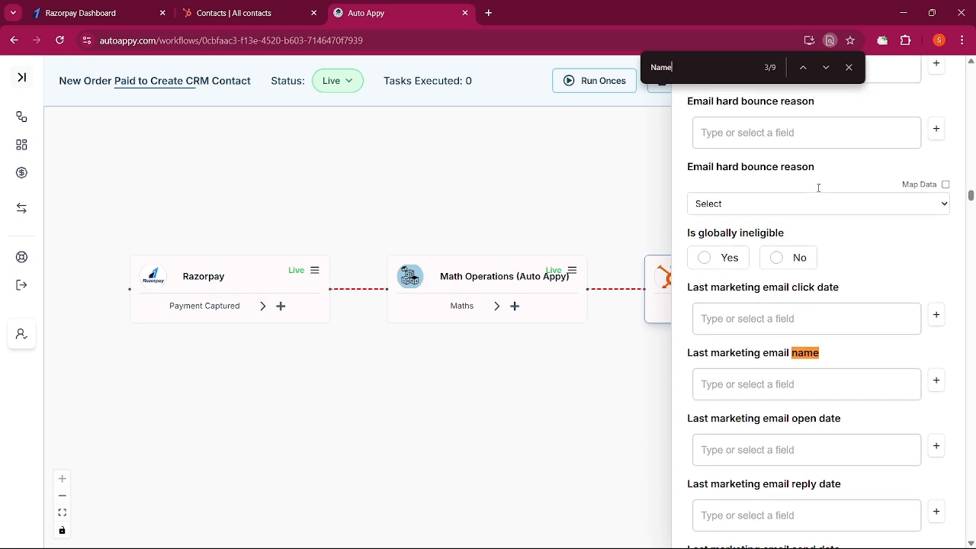
left_click(803, 67)
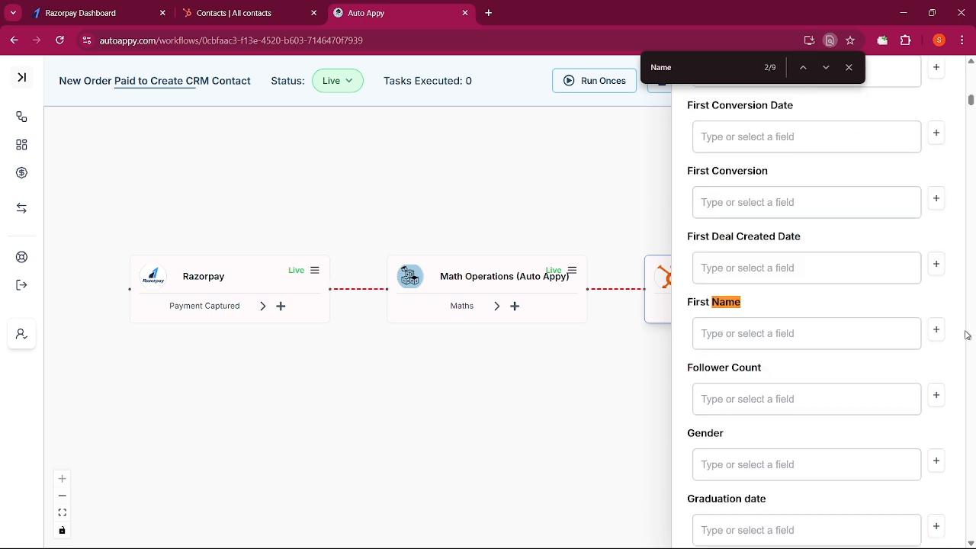
left_click(936, 331)
left_click(720, 303)
left_click(725, 328)
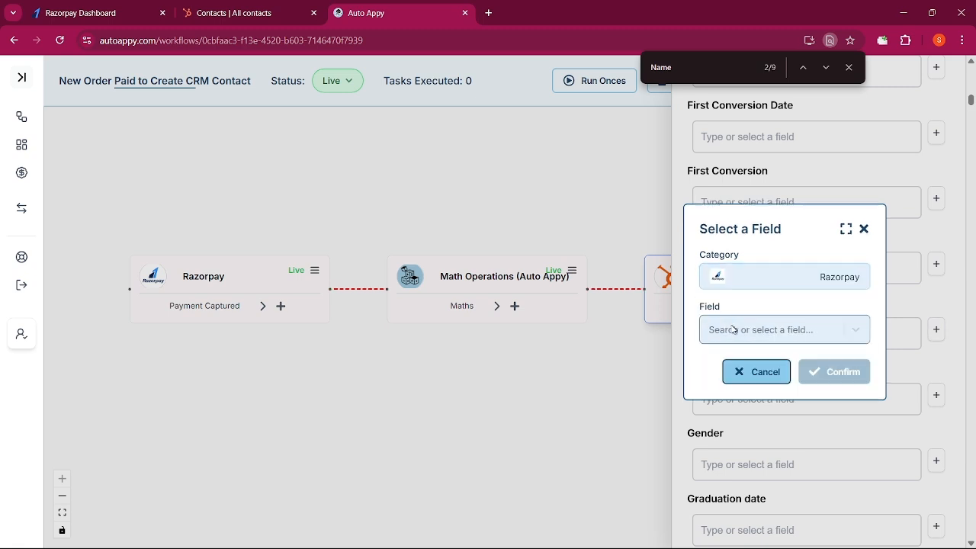
left_click(734, 329)
type("Shus")
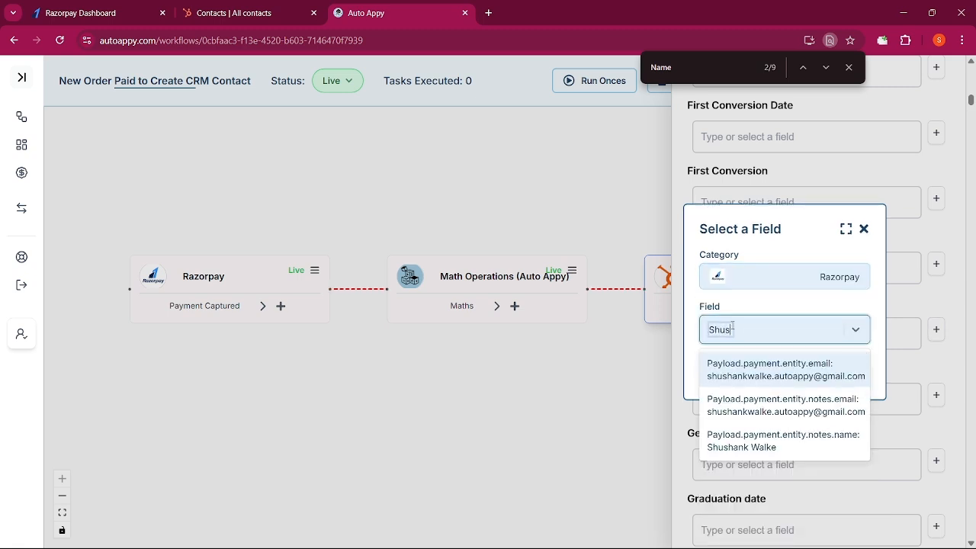
left_click(800, 454)
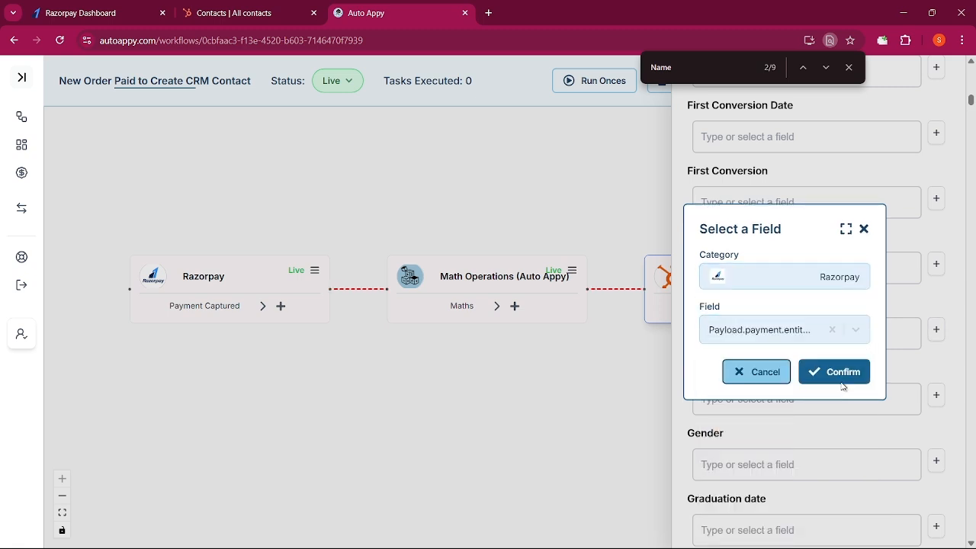
left_click(836, 374)
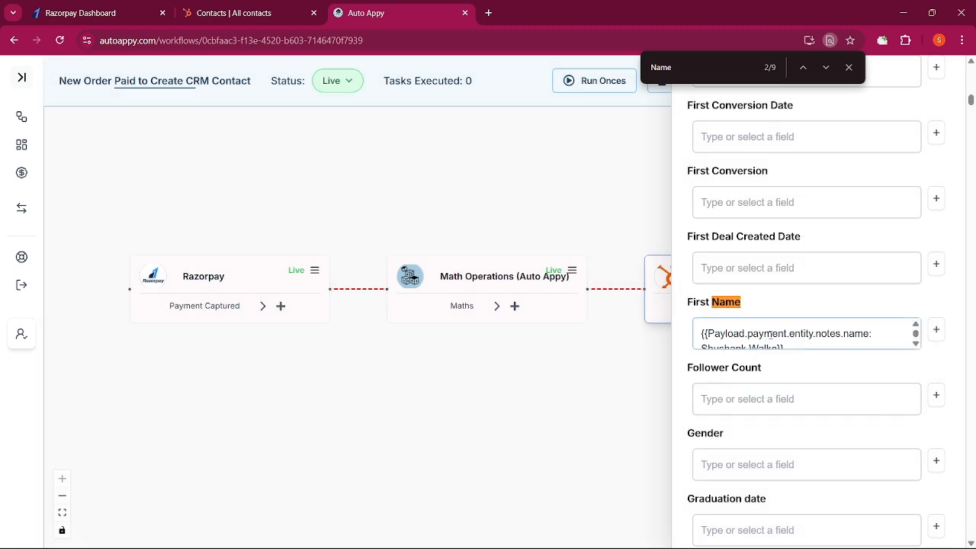
left_click(849, 67)
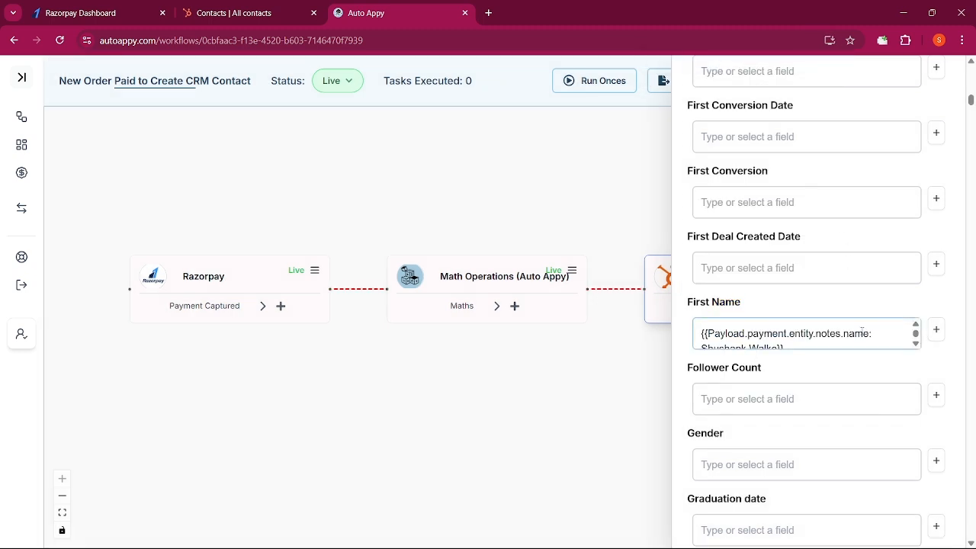
Scroll to the end of the HubSpot contact field mappings and submit the Create New Contact configuration
key("ctrl+f")
type("Status")
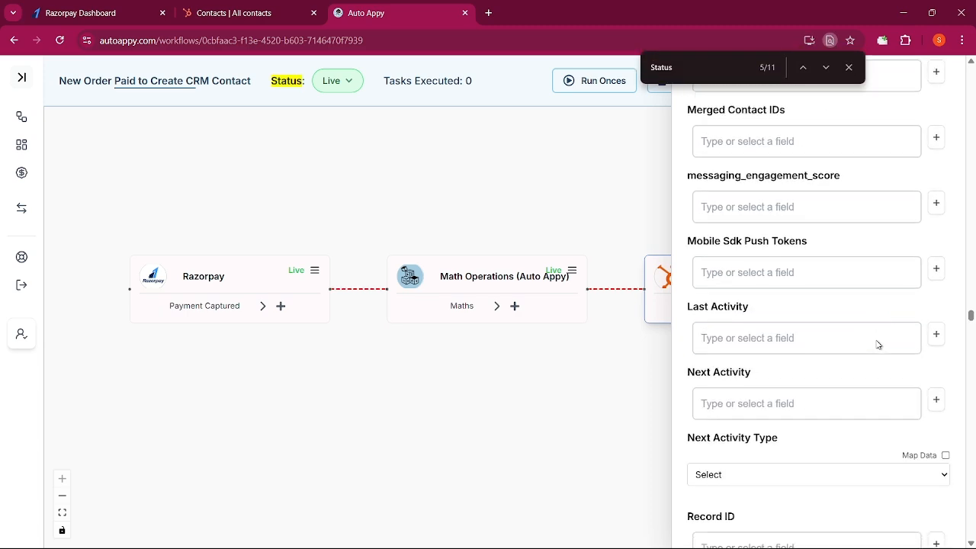
key("Return")
left_click(849, 68)
scroll(813, 409, "down", 15)
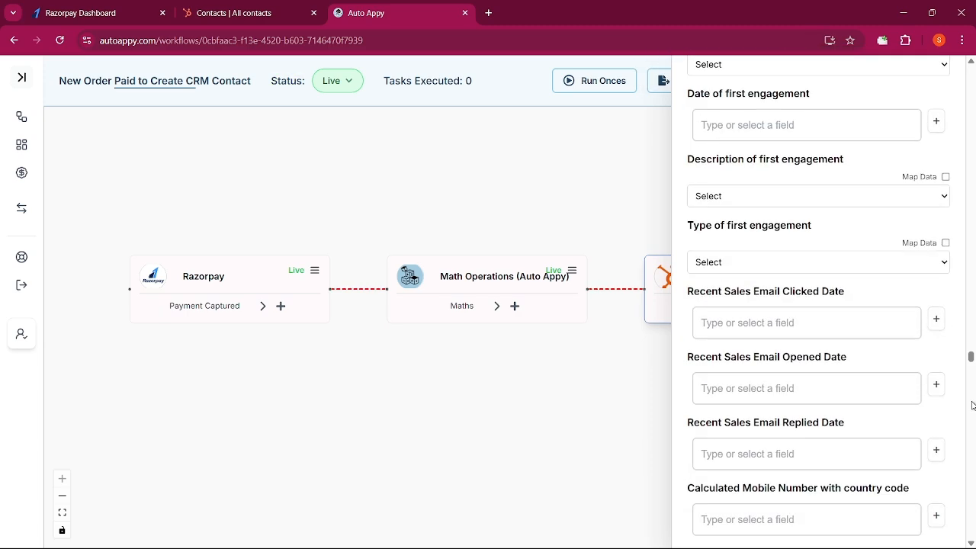
left_click_drag(970, 431, 970, 542)
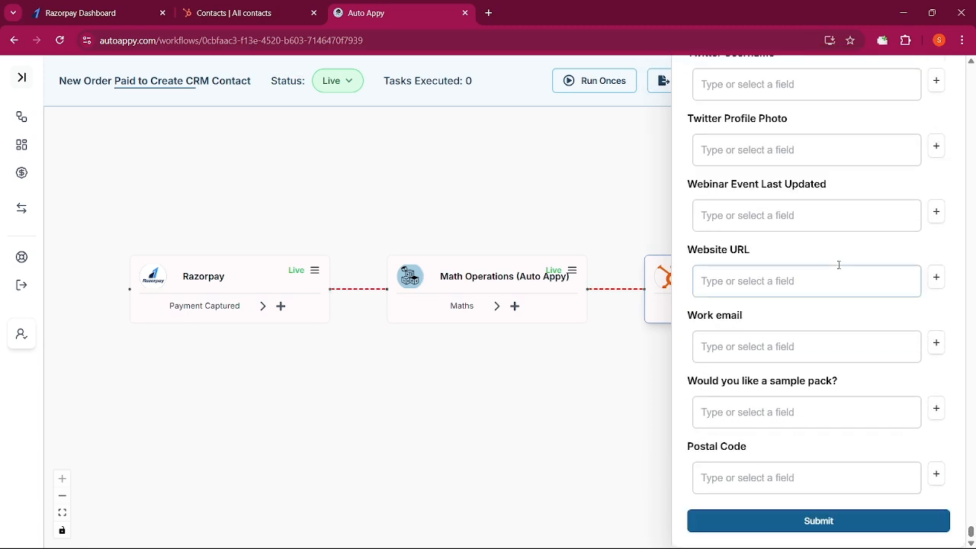
left_click(842, 529)
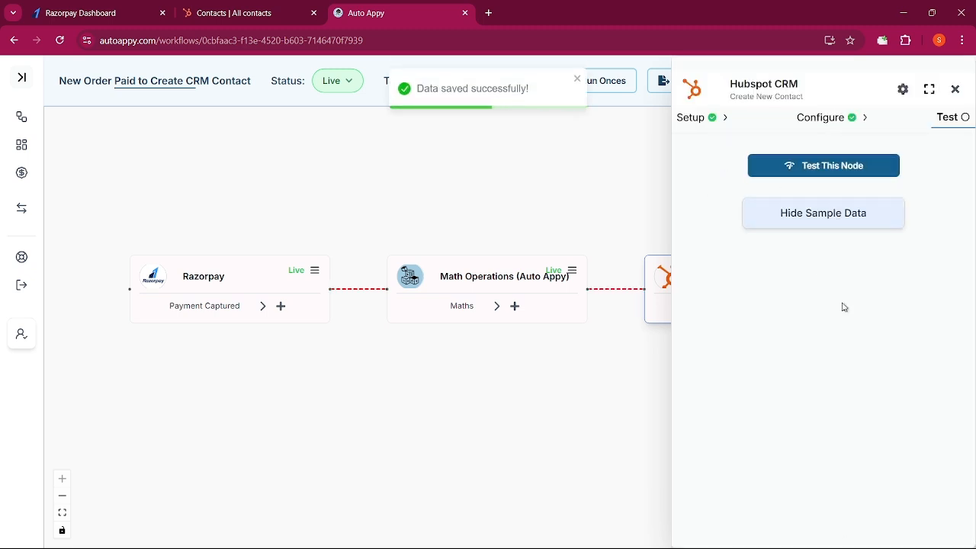
Test the HubSpot node and show its returned sample data for the created contact
left_click(838, 169)
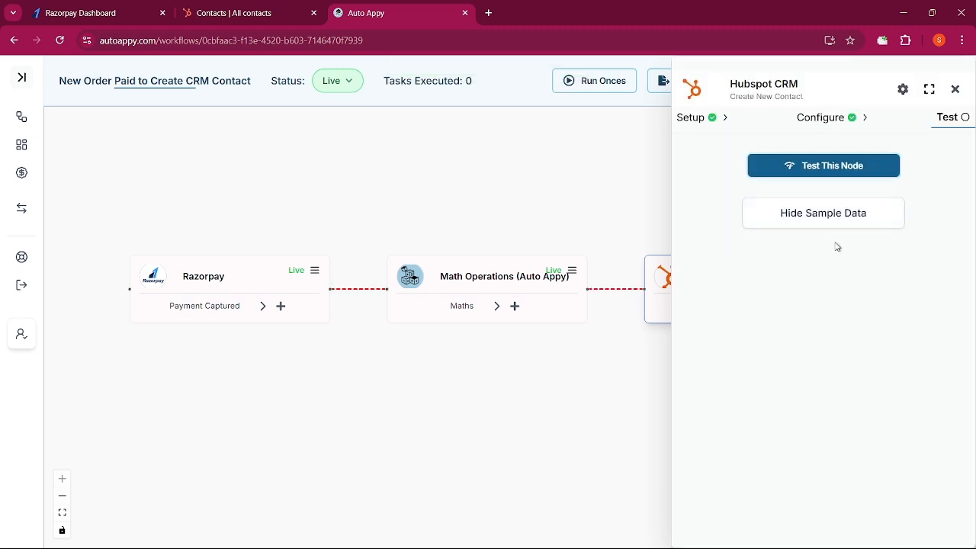
left_click(811, 211)
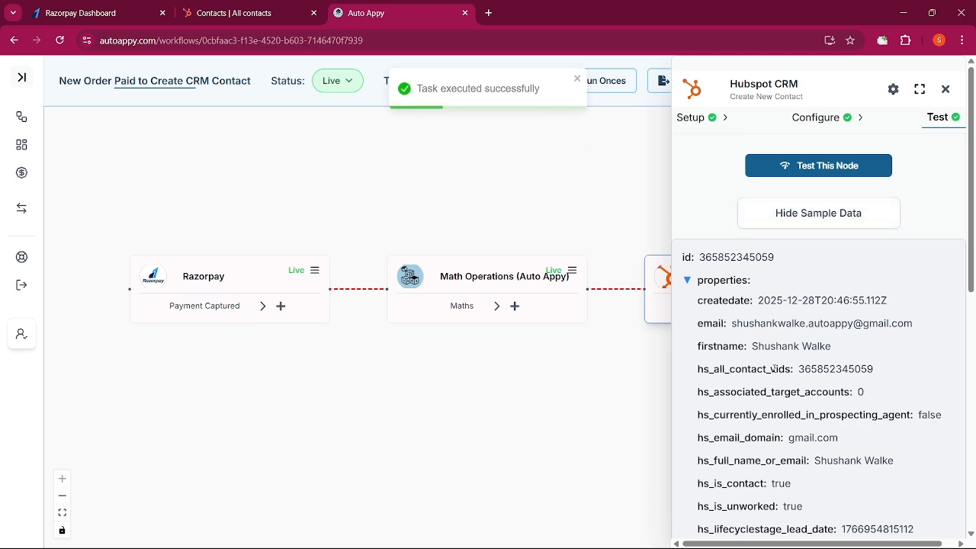
scroll(870, 393, "down", 4)
scroll(859, 398, "up", 5)
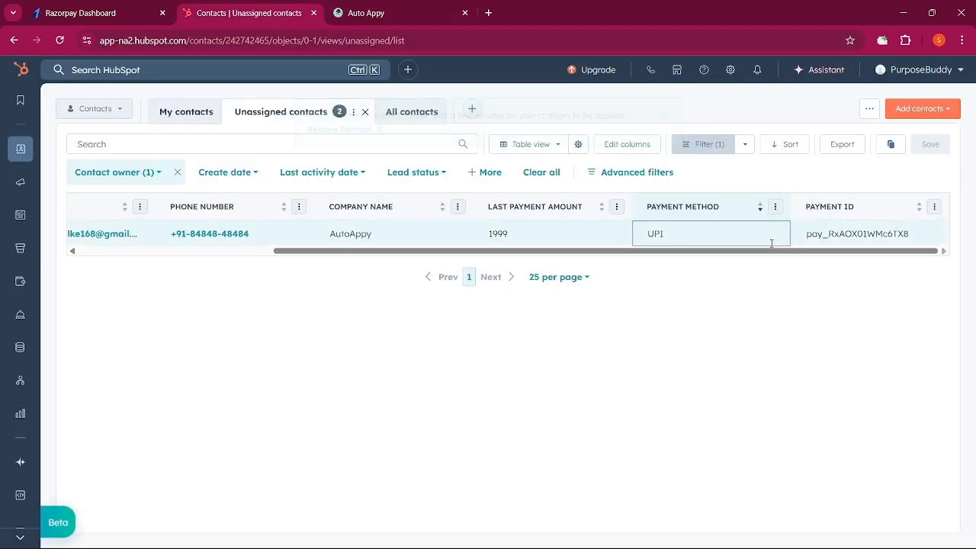
Compare the HubSpot contact list and Razorpay payment pages with the Razorpay trigger's sample data, then close the node panel
left_click(113, 12)
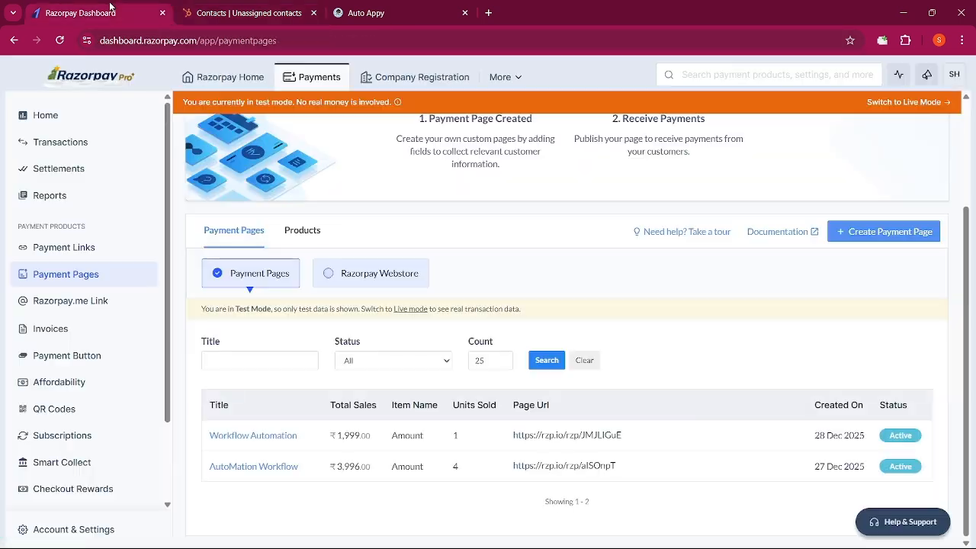
left_click(381, 10)
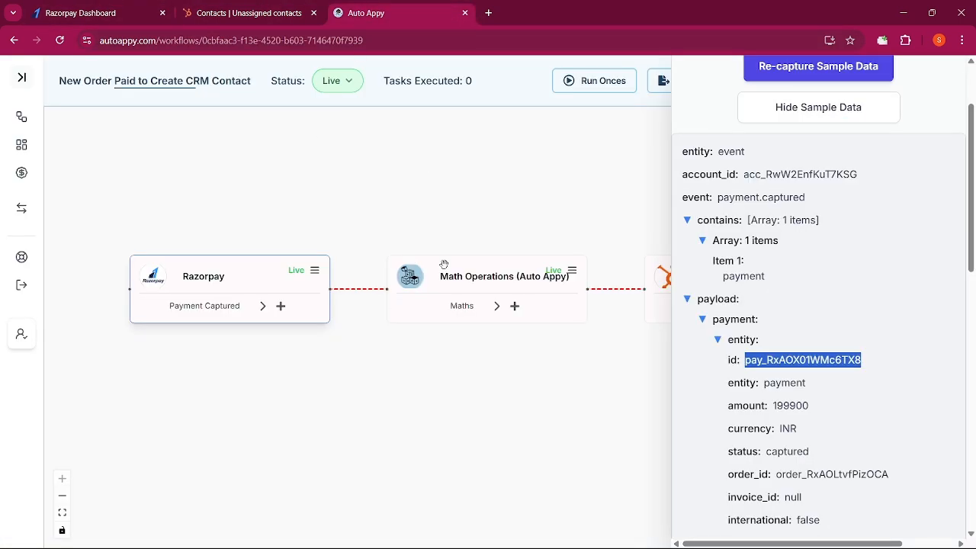
left_click(228, 13)
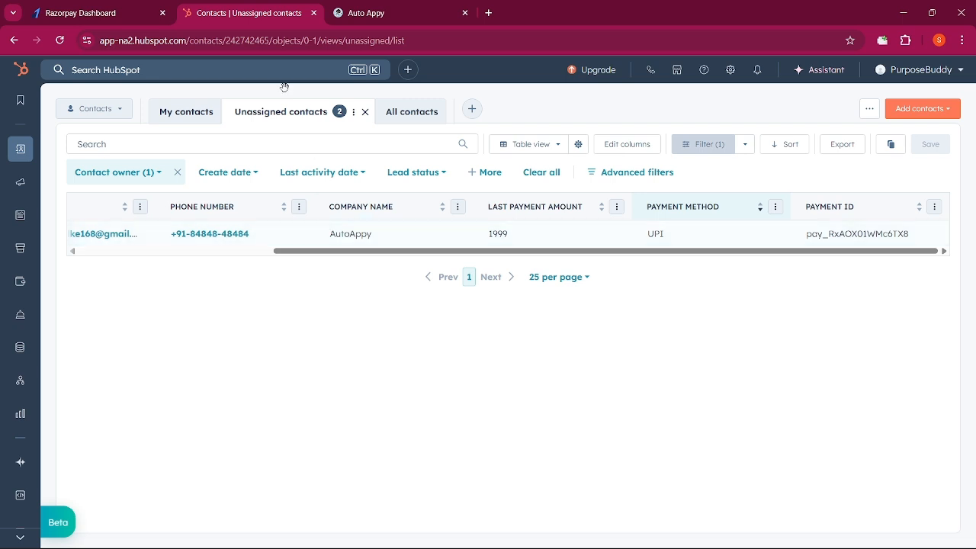
left_click(369, 13)
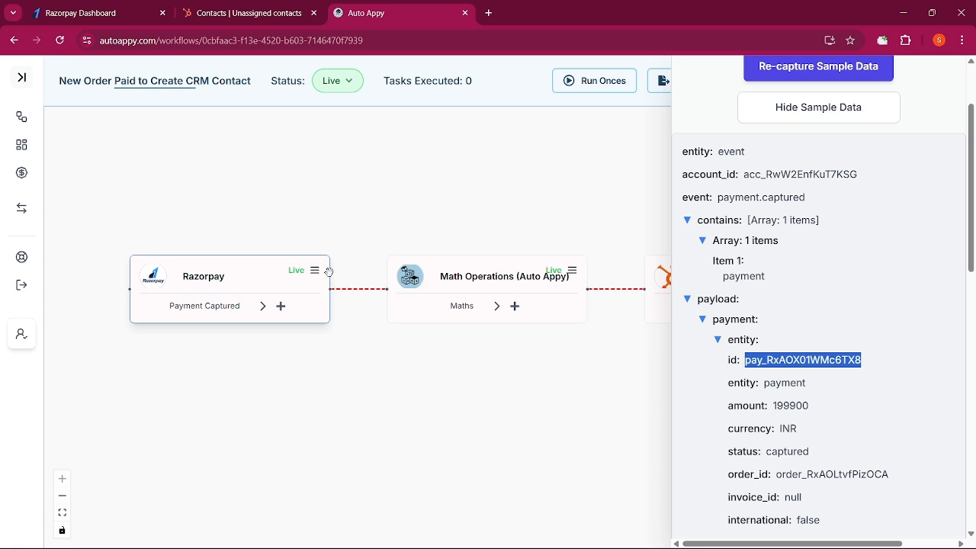
scroll(749, 372, "up", 2)
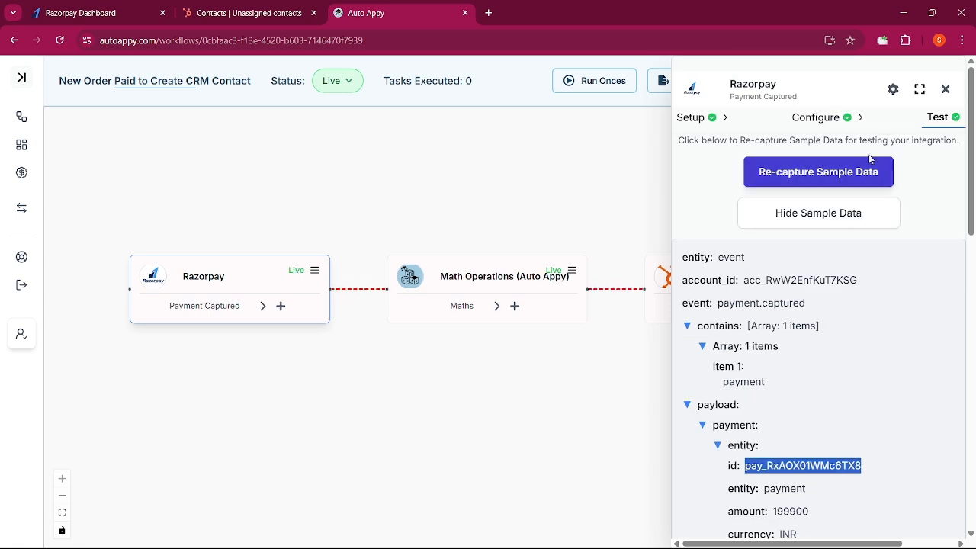
left_click(947, 91)
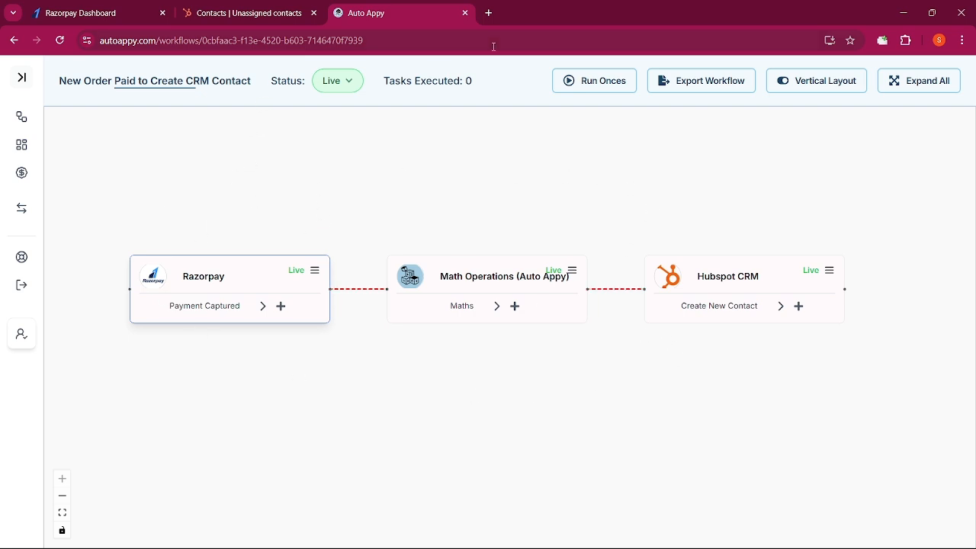
Open autoappy.com in a new tab and browse the home page's app list
left_click(489, 13)
type("autoappy.com")
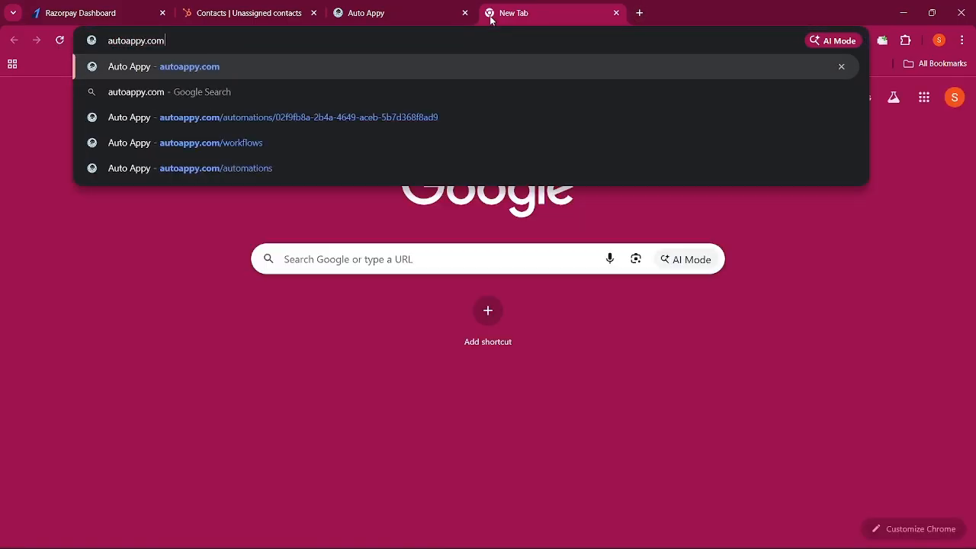
key("Return")
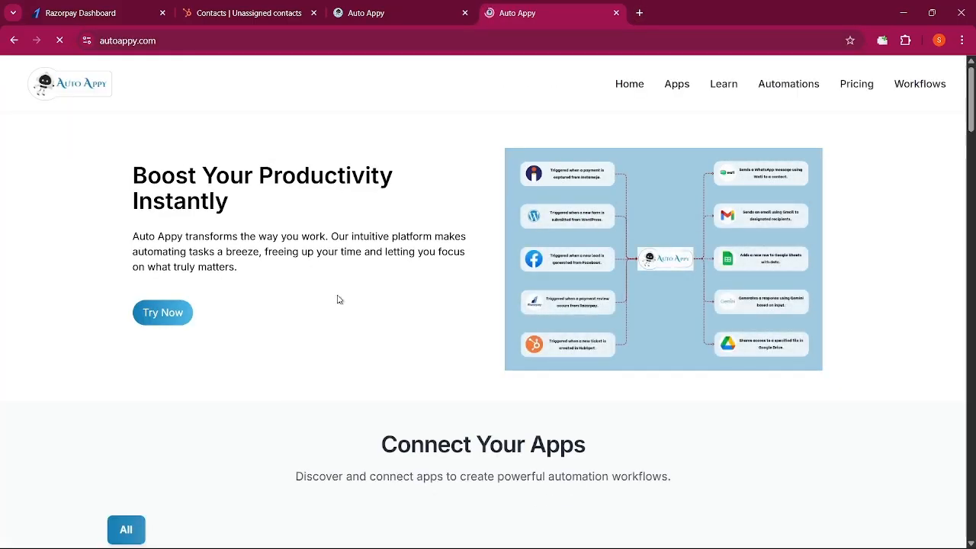
scroll(362, 299, "down", 3)
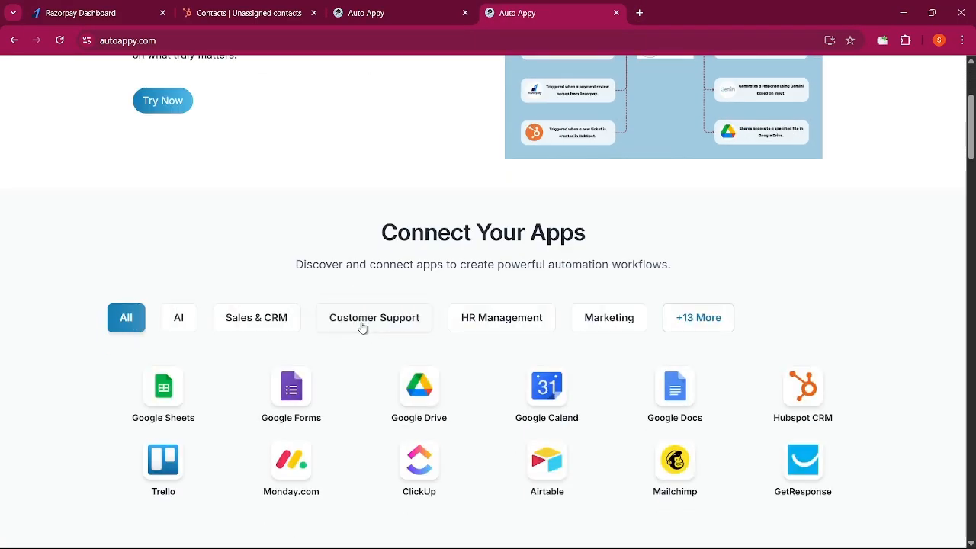